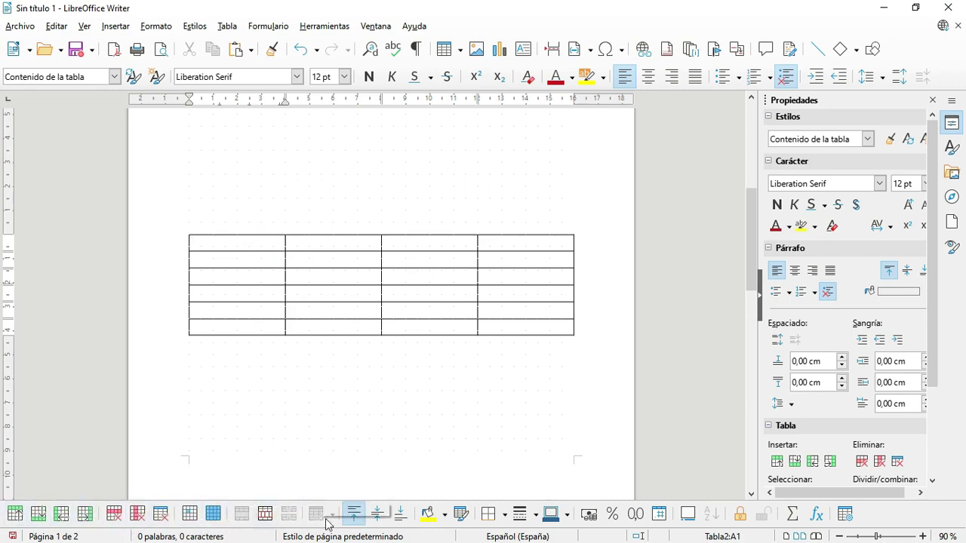
left_click(313, 184)
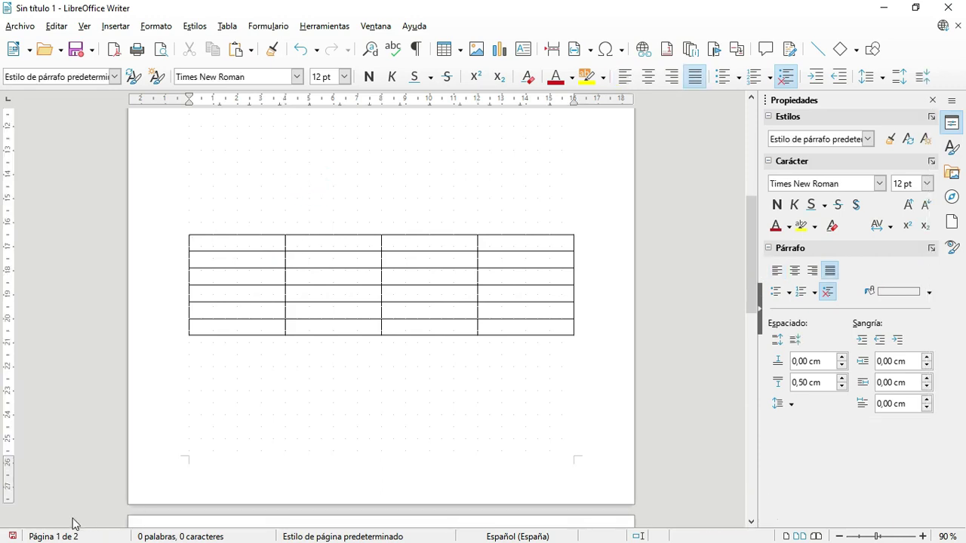
left_click(309, 292)
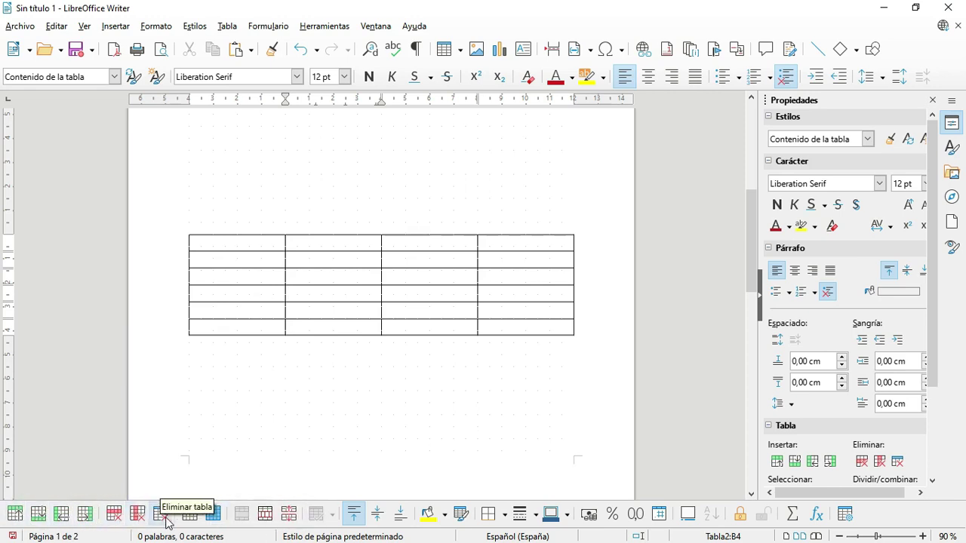
left_click(288, 521)
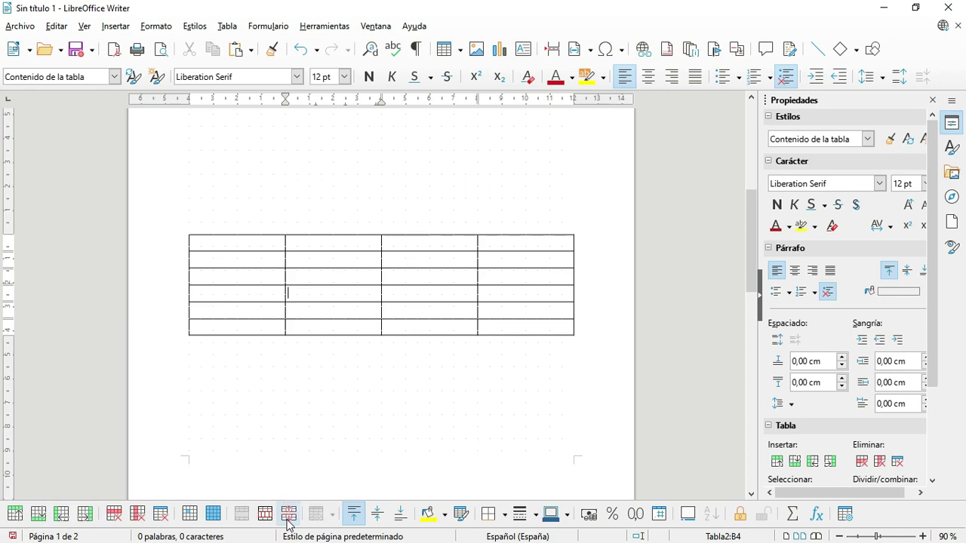
- Number the cells of the table's first column consecutively from 1 to 6, one number per row
left_click(249, 242)
type("1")
key("Down")
type("2")
key("Down")
type("3")
key("Down")
type("5")
key("Down")
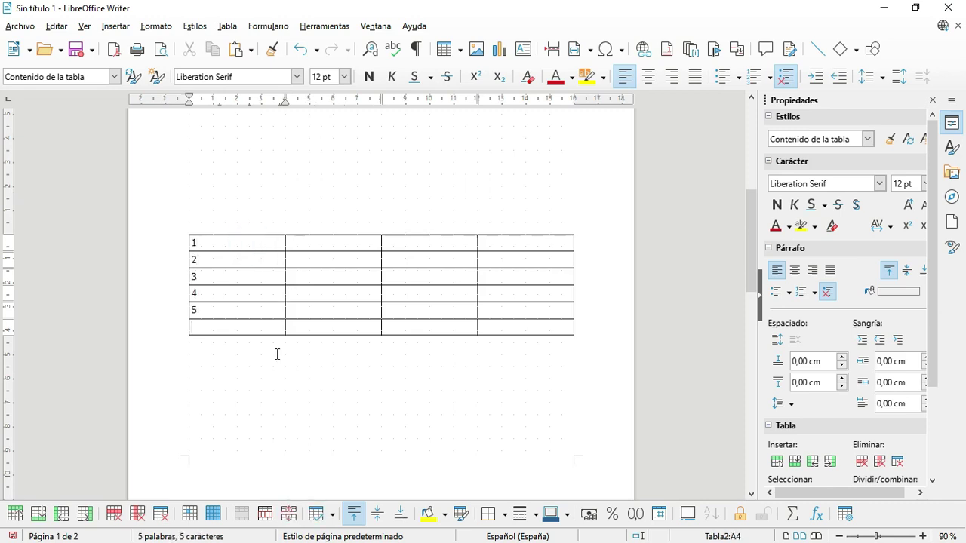
- Fill the remaining cells of the table's first row with 2, 3 and 4
left_click(331, 242)
type("2")
key("Tab")
type("3")
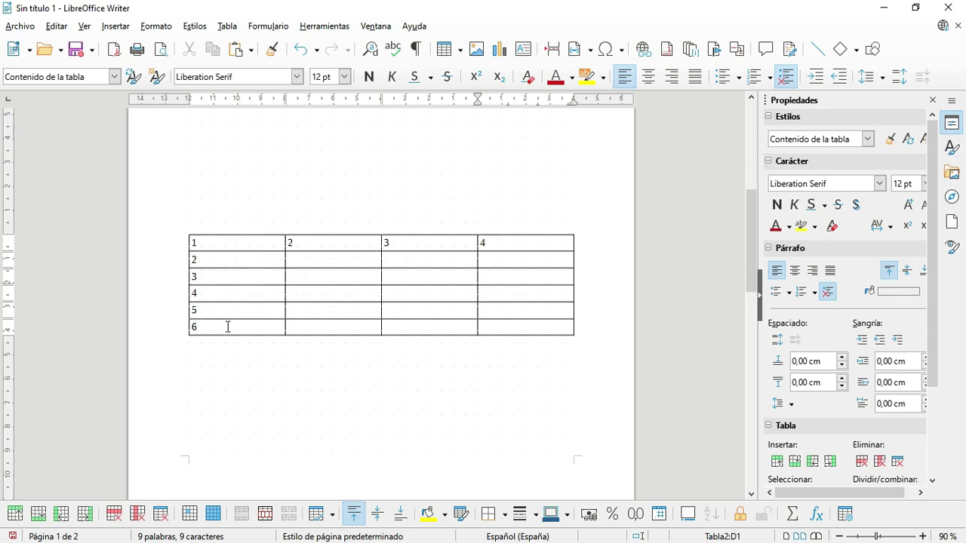
- Insert one empty row above and one empty row below the table row numbered 4
left_click(347, 246)
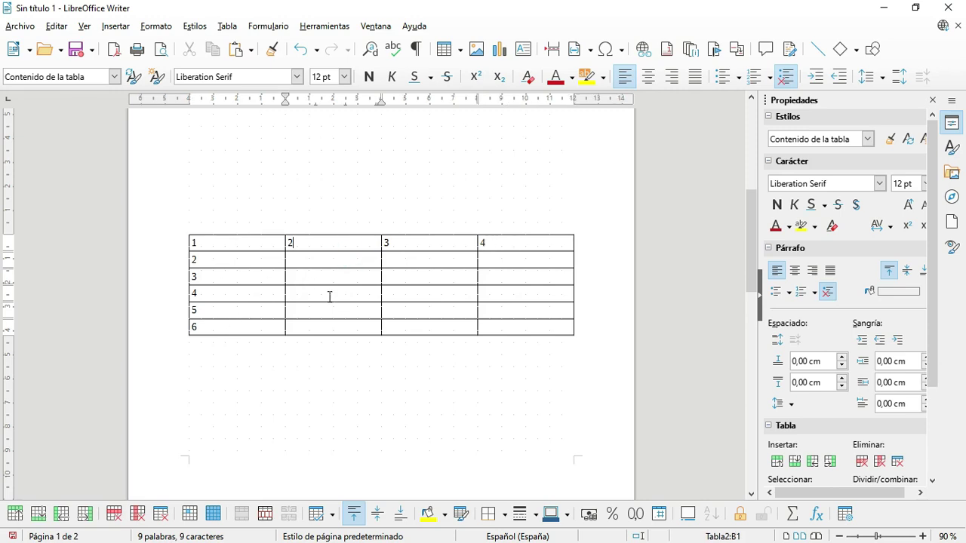
left_click(251, 287)
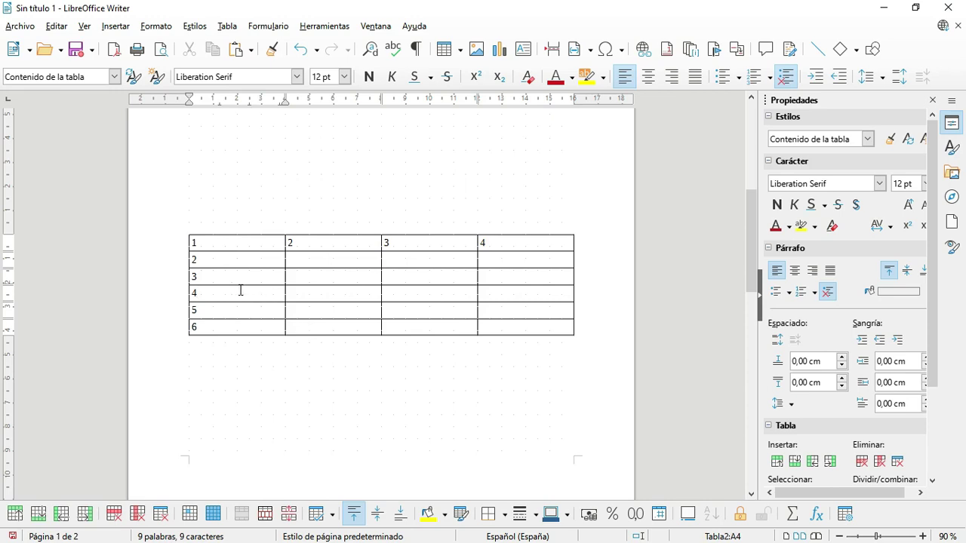
left_click(17, 518)
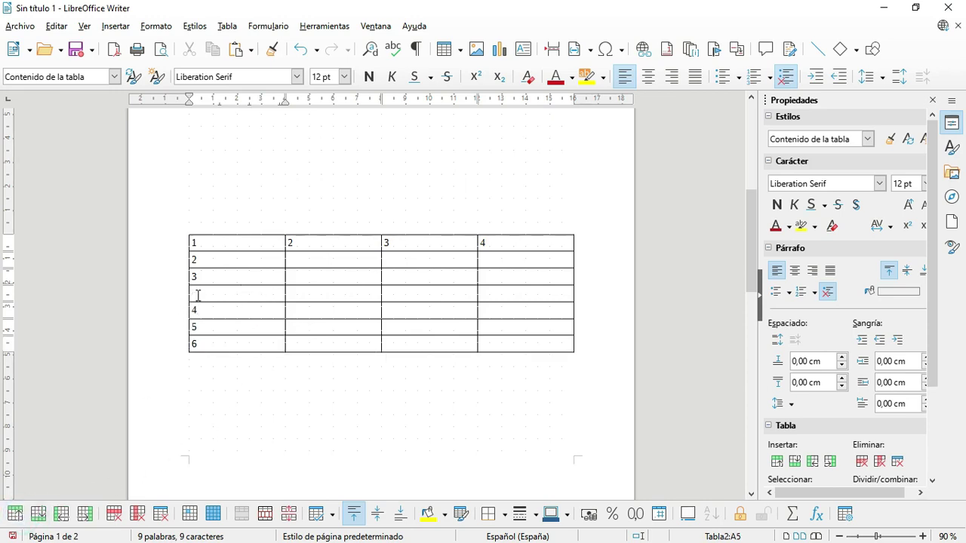
left_click(38, 514)
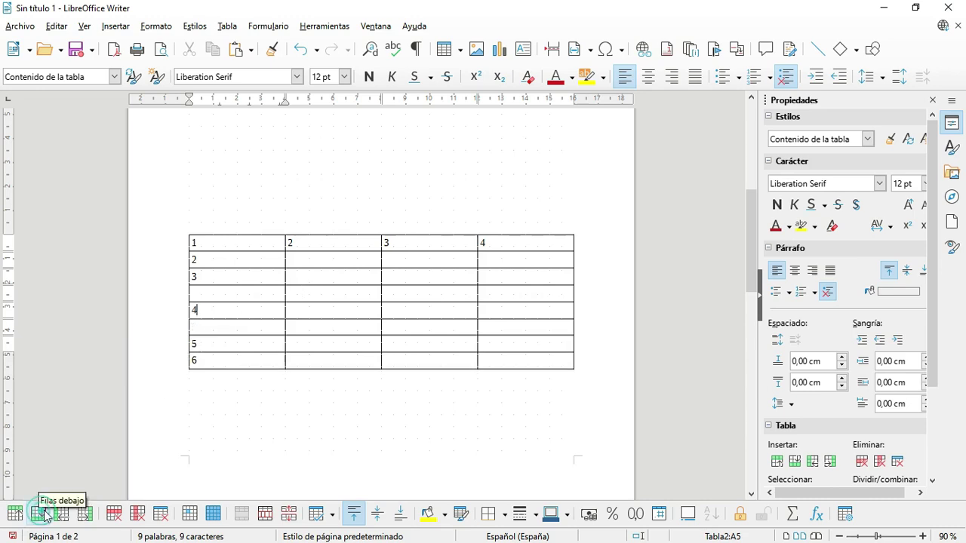
- Insert an empty row below the table row numbered 5
left_click(264, 344)
right_click(265, 344)
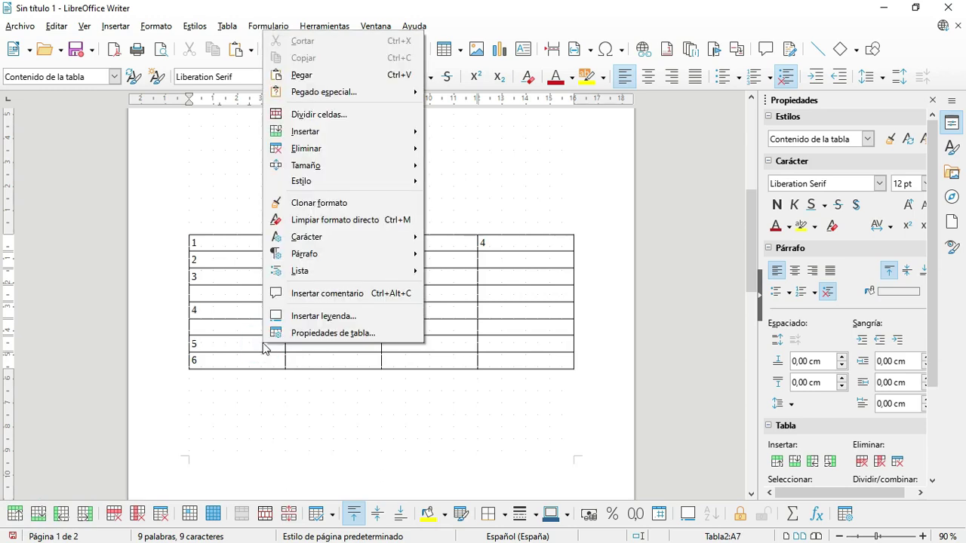
mouse_move(352, 132)
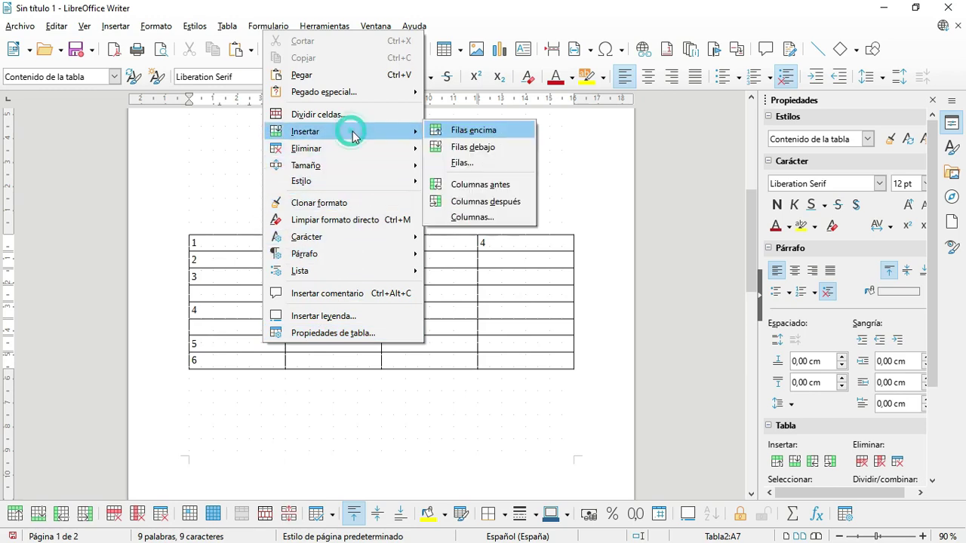
left_click(468, 148)
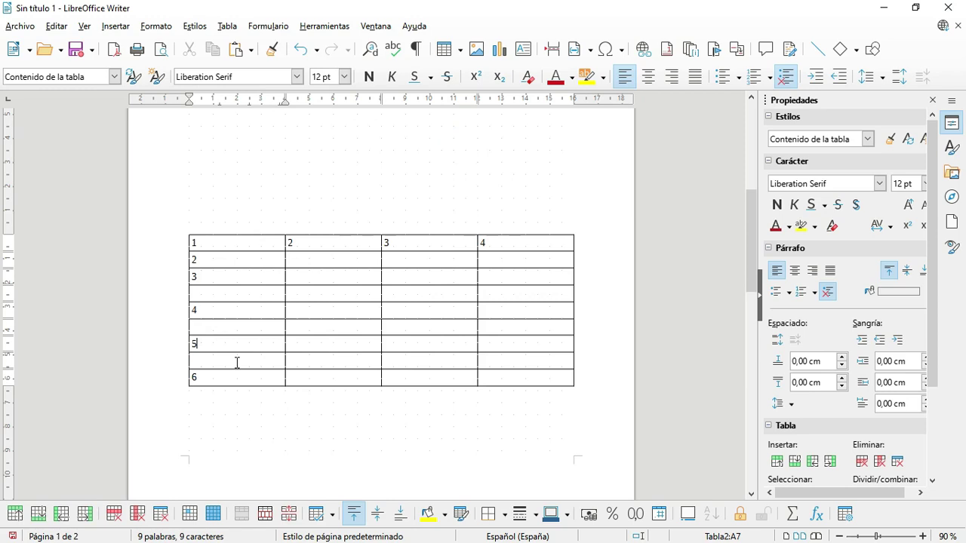
- Renumber the first column from its fourth row downward so the cells read 4 to 9
left_click(239, 293)
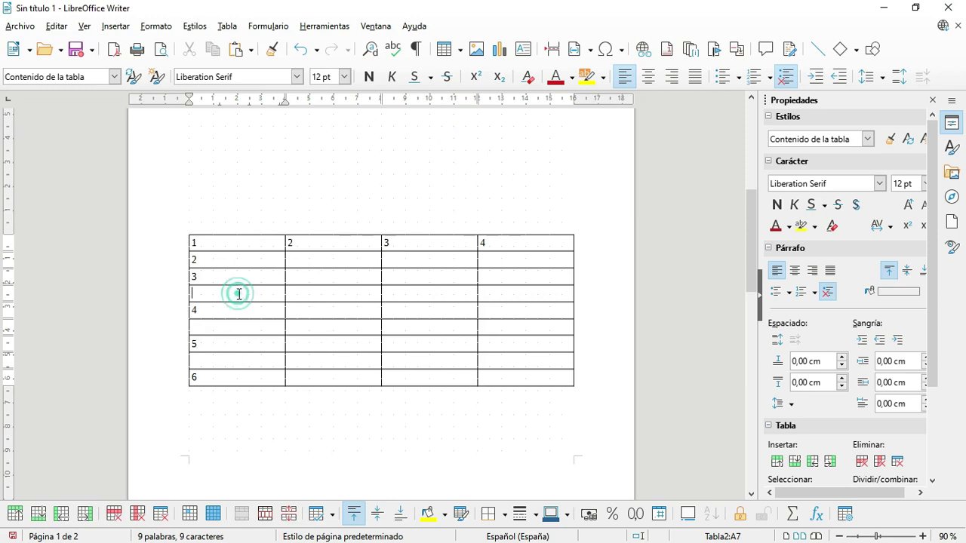
left_click_drag(239, 294, 245, 367)
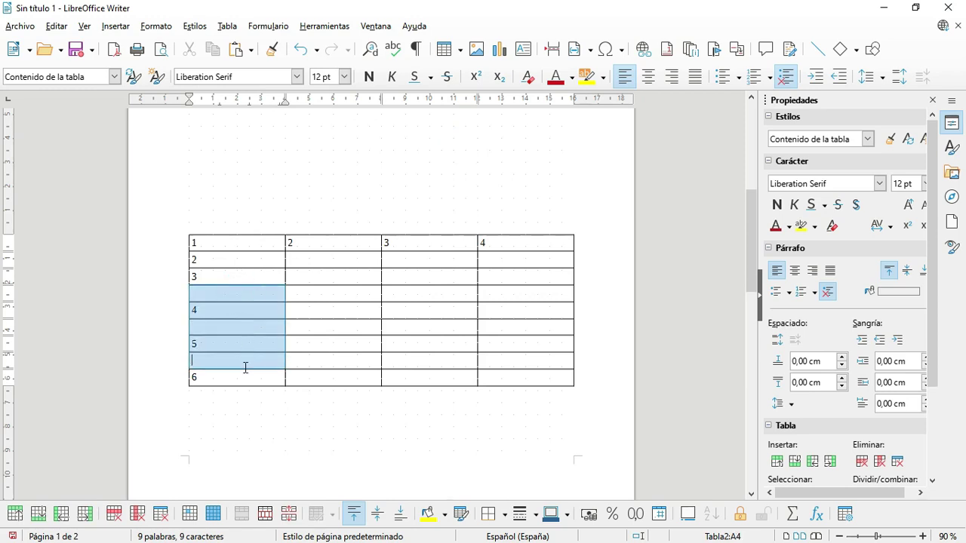
key("Delete")
left_click(225, 293)
key("Down")
type("5")
key("Down")
type("6")
key("Down")
type("7")
key("Down")
type("8")
key("BackSpace")
- Insert three empty rows at once below the rows numbered 4 to 6
left_click_drag(237, 291, 263, 322)
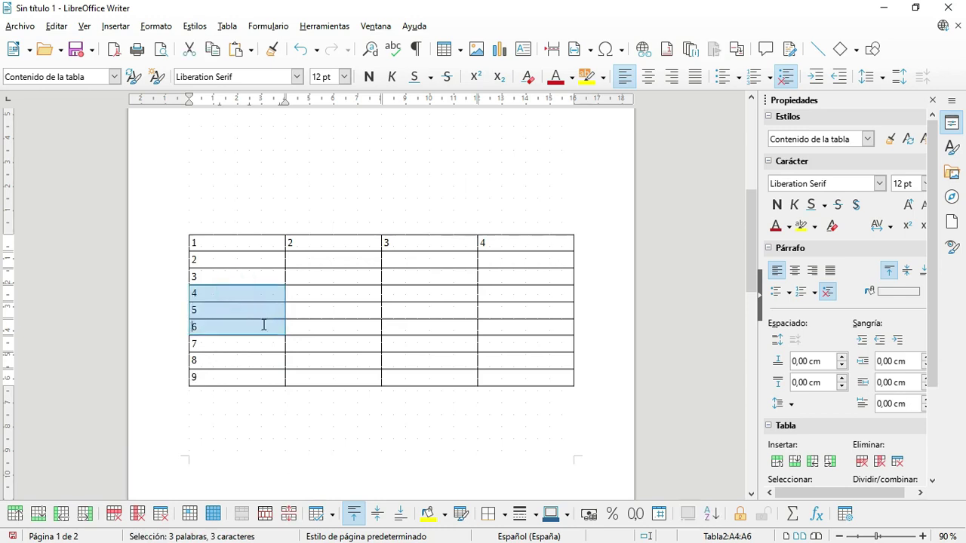
left_click(37, 514)
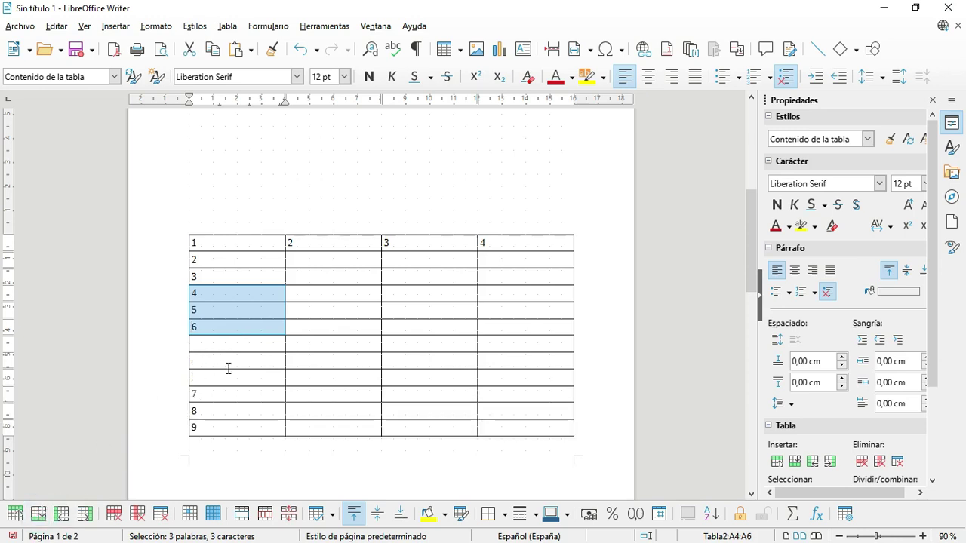
left_click(325, 341)
right_click(252, 330)
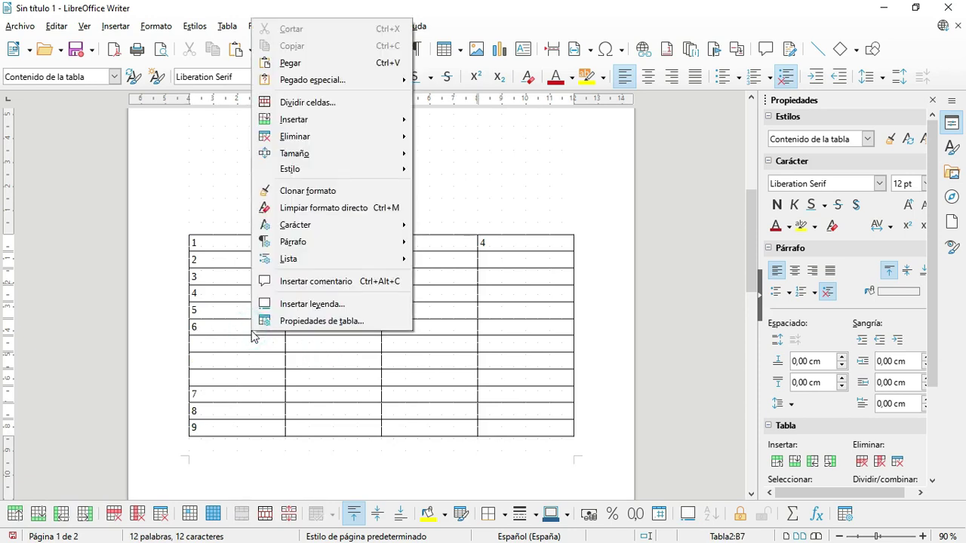
mouse_move(337, 118)
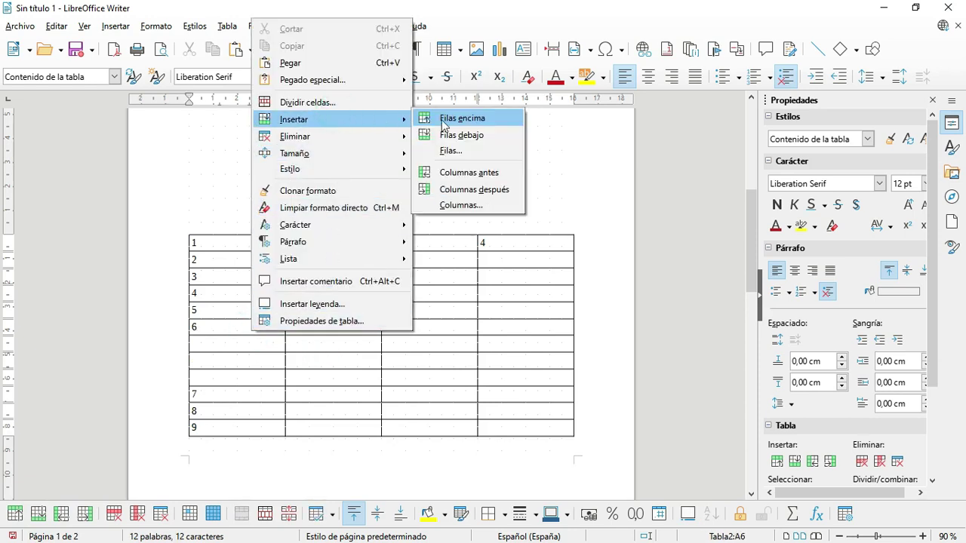
left_click(456, 151)
left_click(470, 240)
left_click(470, 240)
left_click(469, 240)
left_click(469, 240)
left_click(470, 240)
left_click(469, 240)
left_click(469, 239)
left_click(469, 240)
left_click(469, 240)
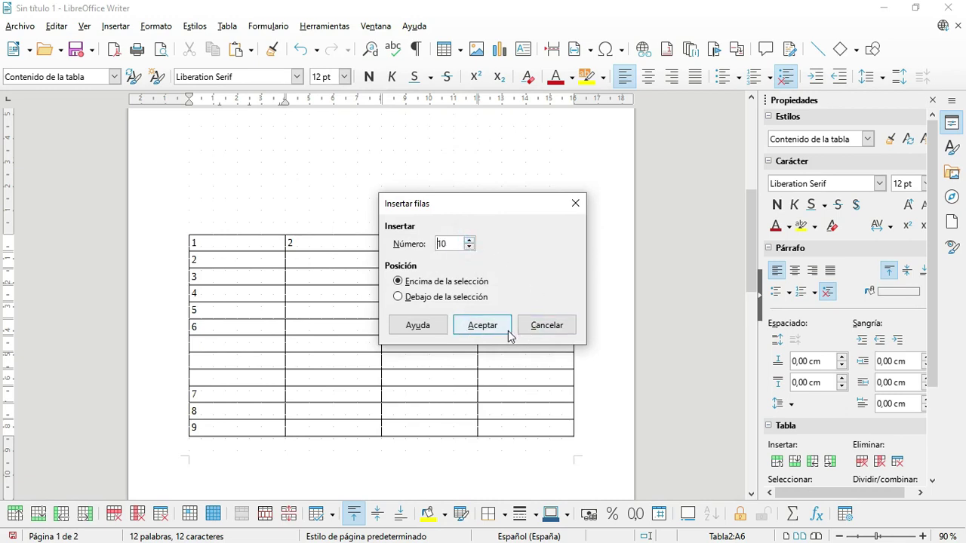
left_click(537, 326)
- Insert one empty column before and one empty column after the column headed 2
scroll(875, 417, "down", 2)
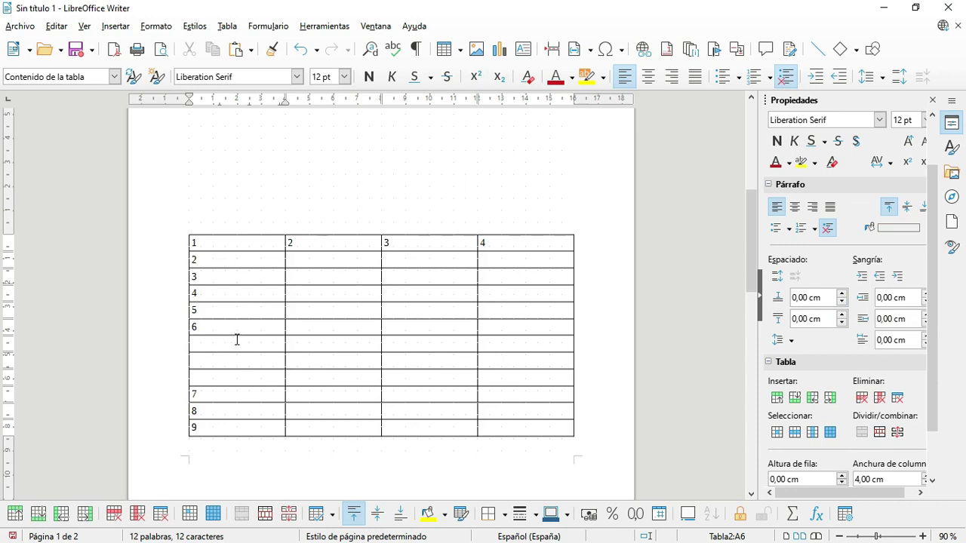
left_click(329, 248)
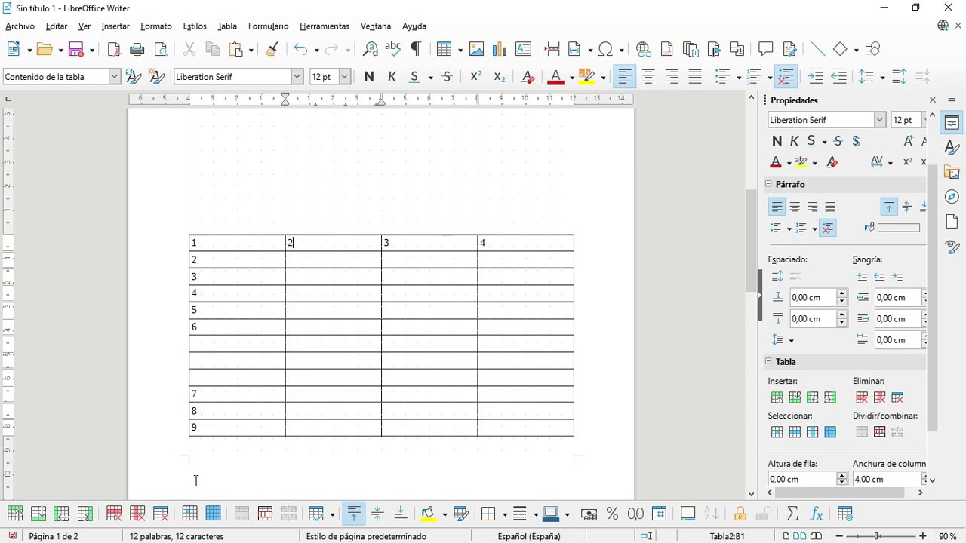
left_click(65, 519)
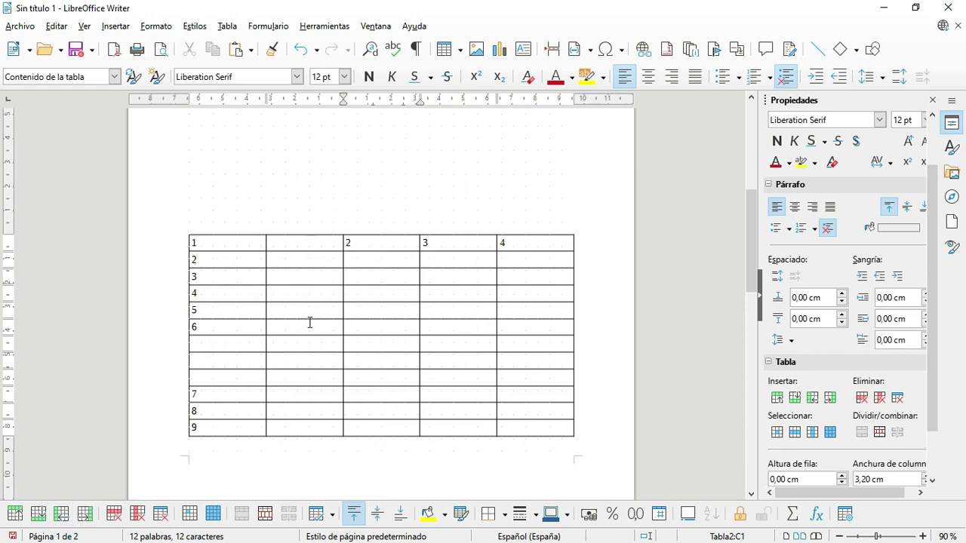
left_click(85, 514)
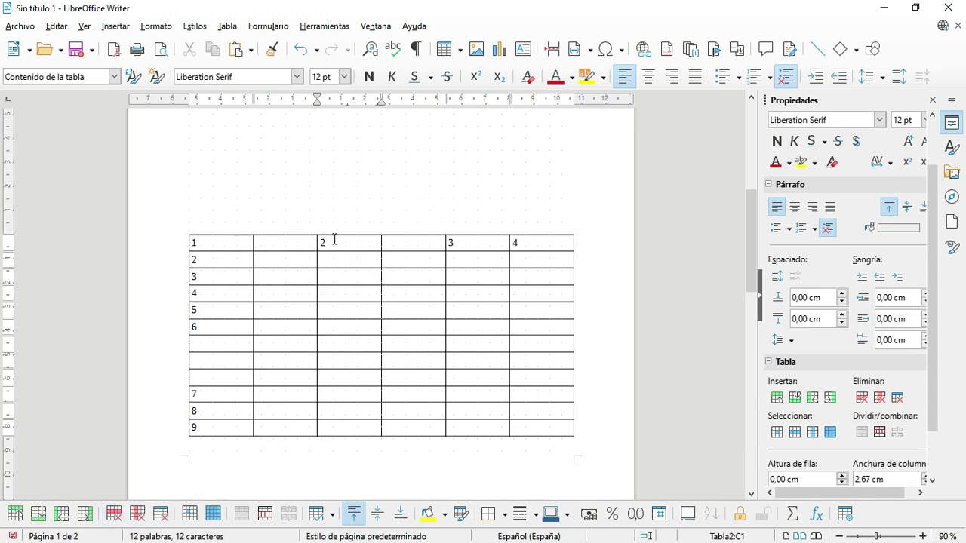
- Delete the table's first row and the first column containing the row numbers
left_click(114, 514)
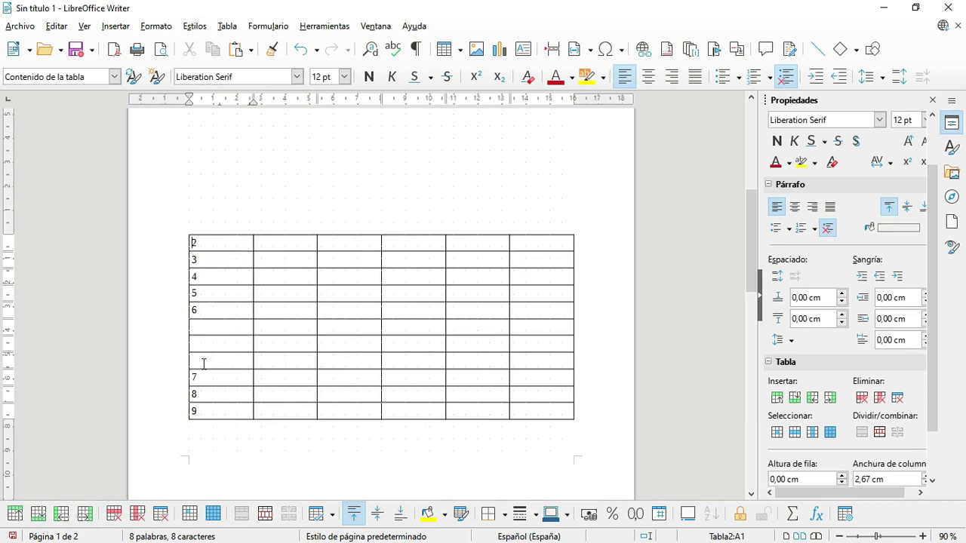
left_click(227, 306)
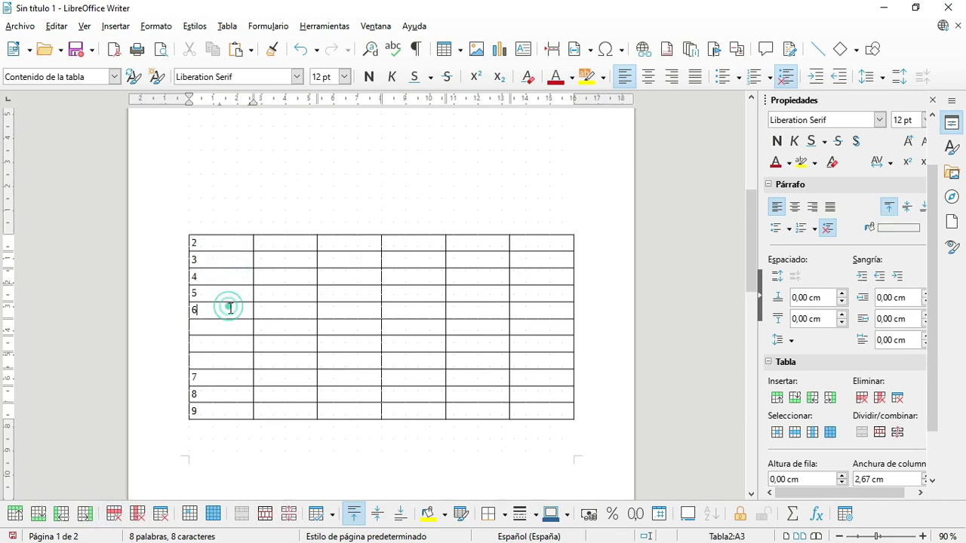
left_click(143, 516)
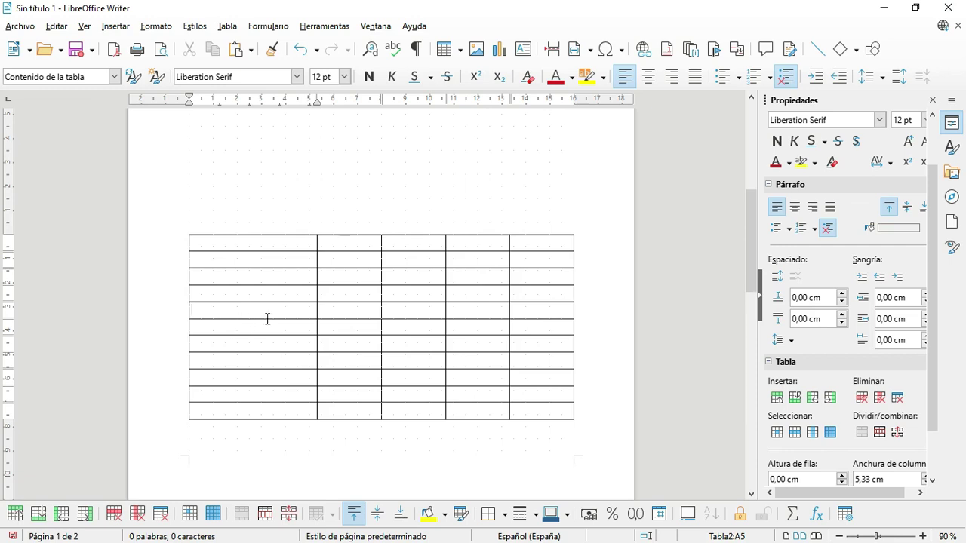
- Delete the whole table and undo the deletion
left_click(357, 318)
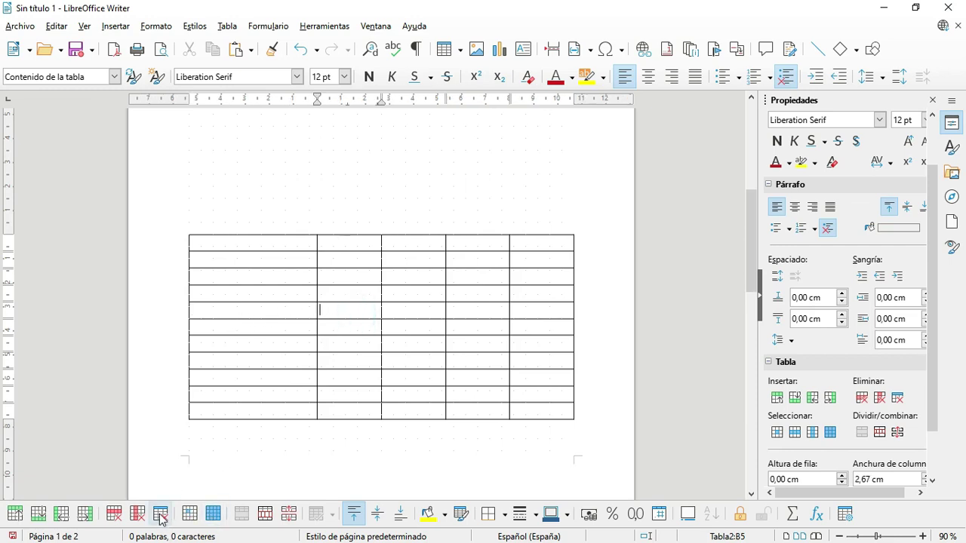
left_click(309, 349)
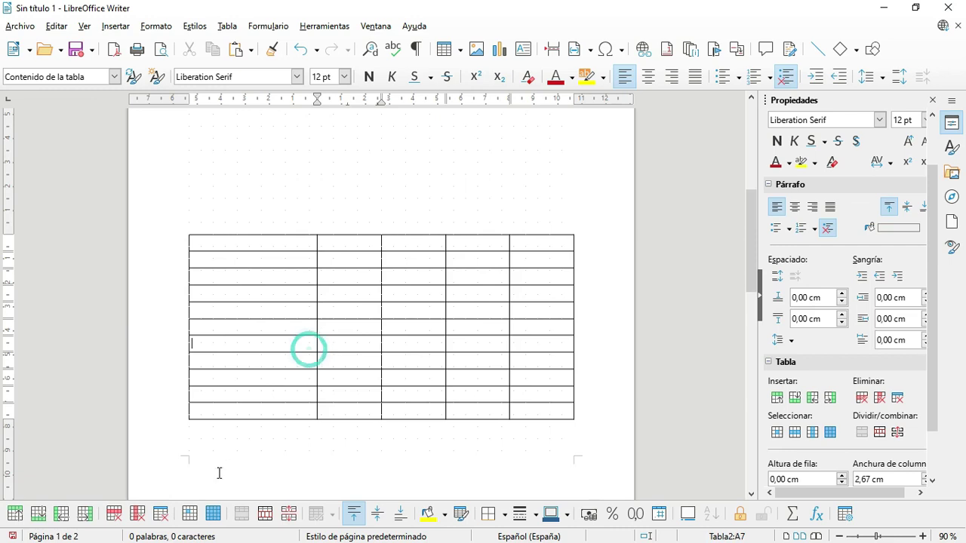
left_click(161, 516)
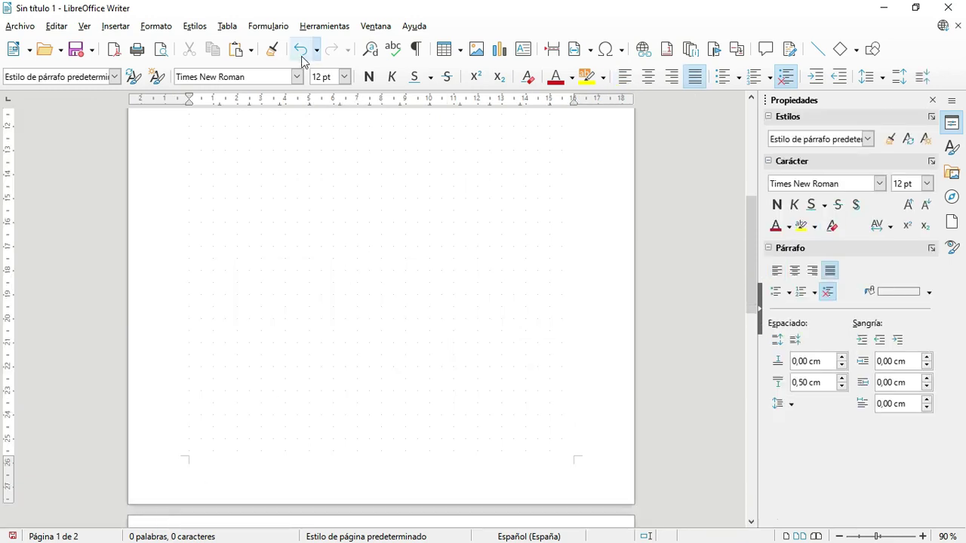
left_click(300, 50)
- Select only the cell in the second column's fourth row, and select the entire table
left_click(344, 297)
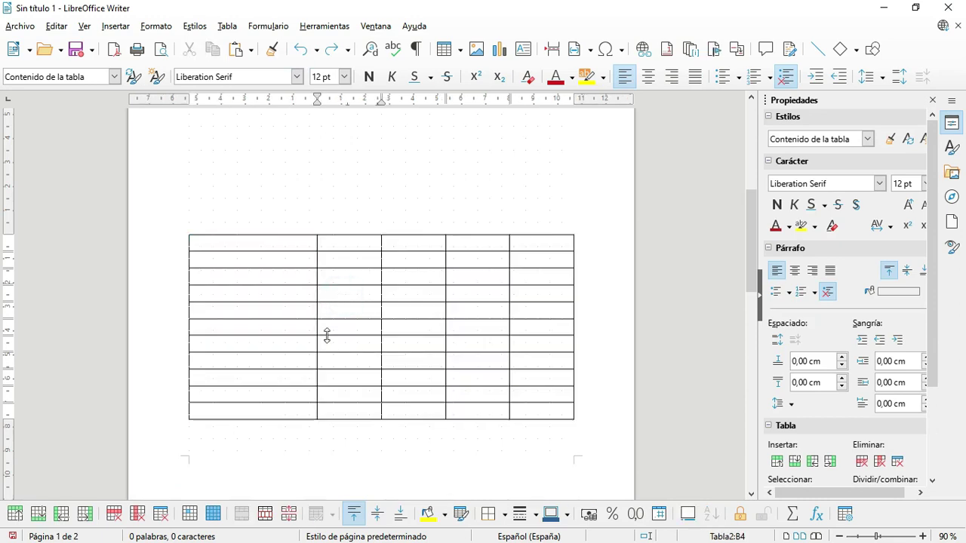
left_click(194, 519)
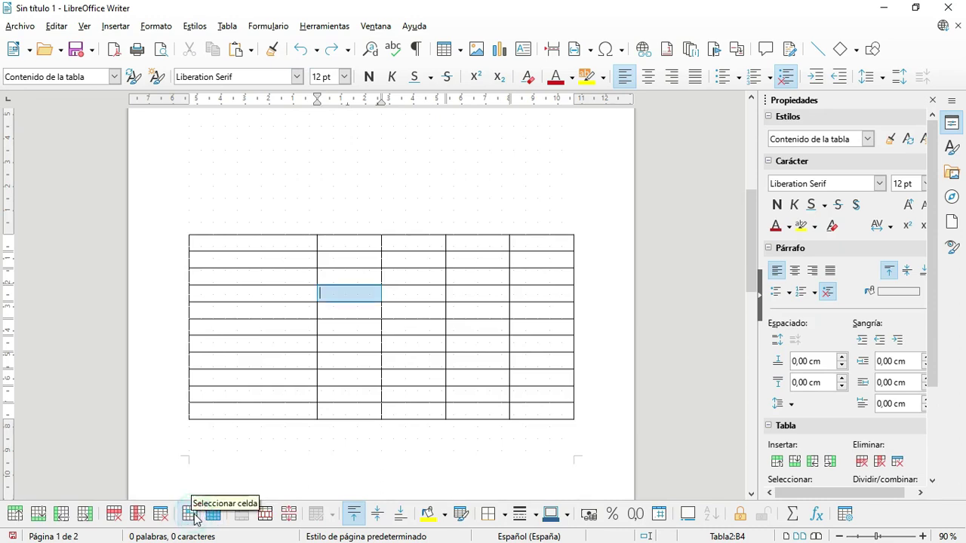
left_click(451, 312)
left_click(446, 345)
left_click(392, 355)
left_click(215, 517)
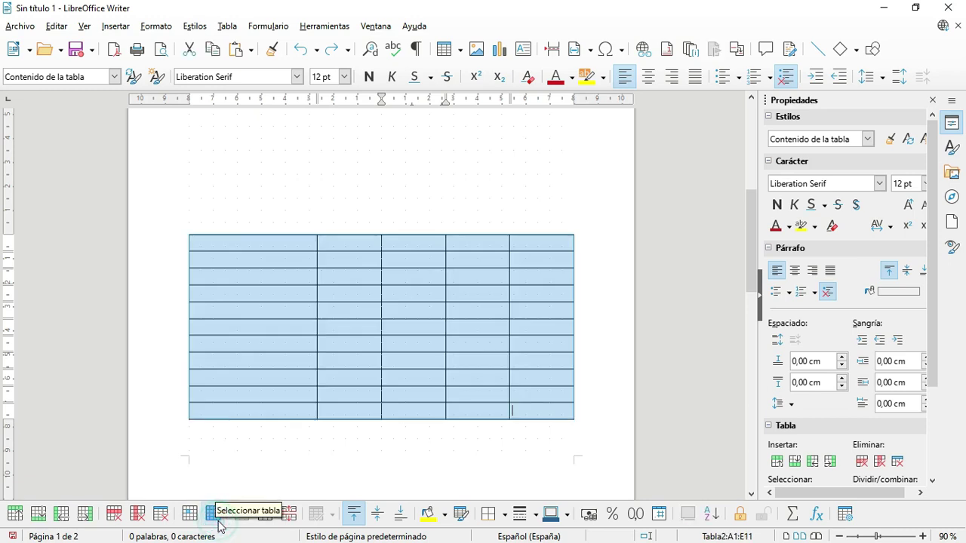
- Merge all five cells of the table's first row into a single cell
left_click(461, 312)
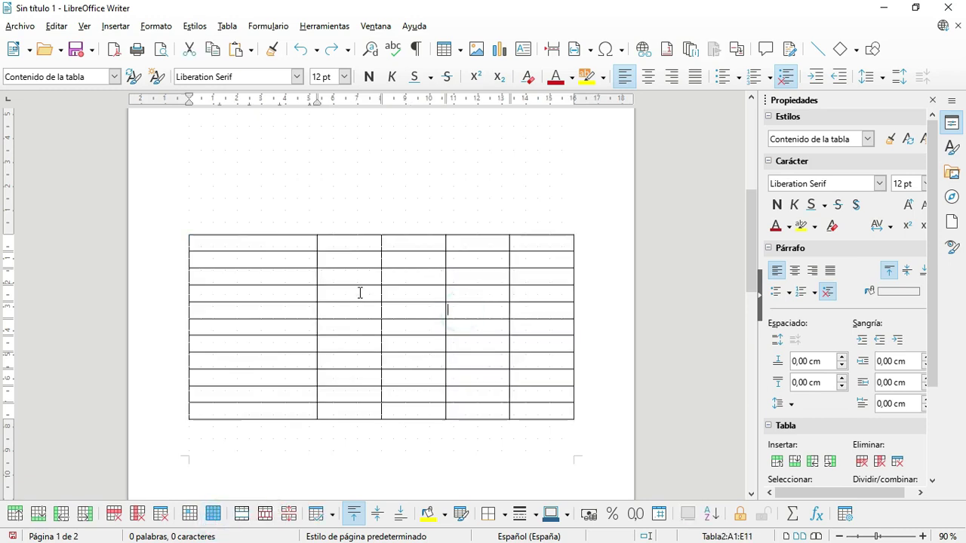
left_click_drag(310, 242, 515, 241)
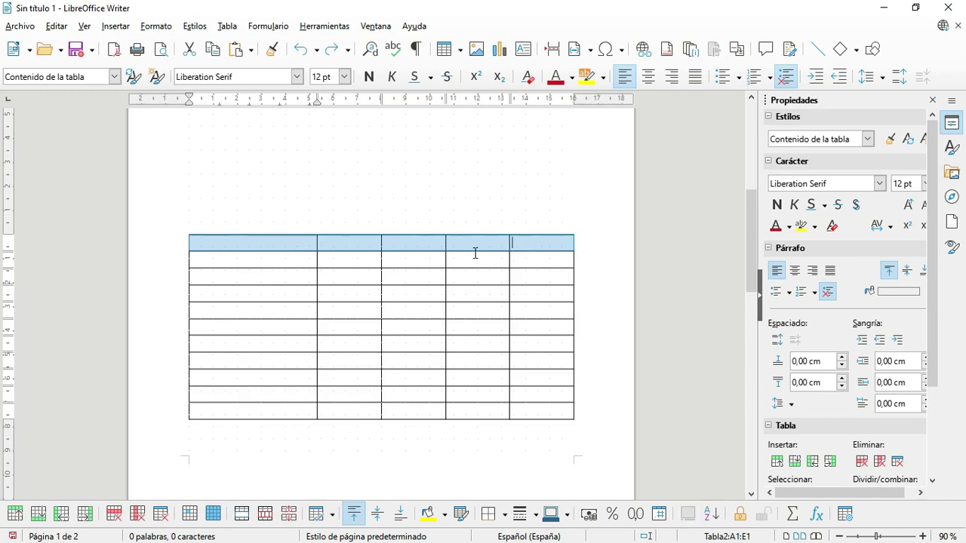
left_click(241, 514)
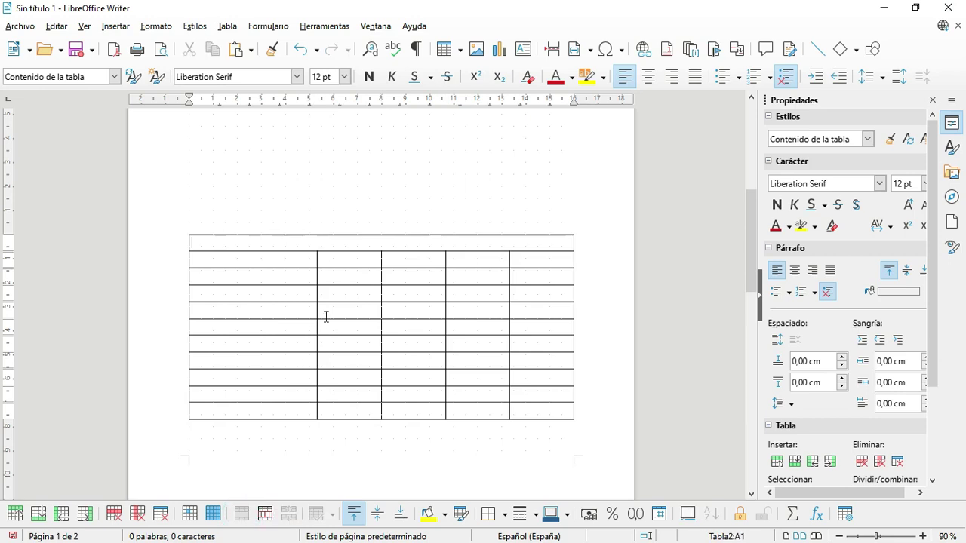
- Fill the merged first row with the sample text "FGH DF GH DFG H DFG H FDG H DFGH DFG HD FGH FDG"
type("FGH DF GH DFG H")
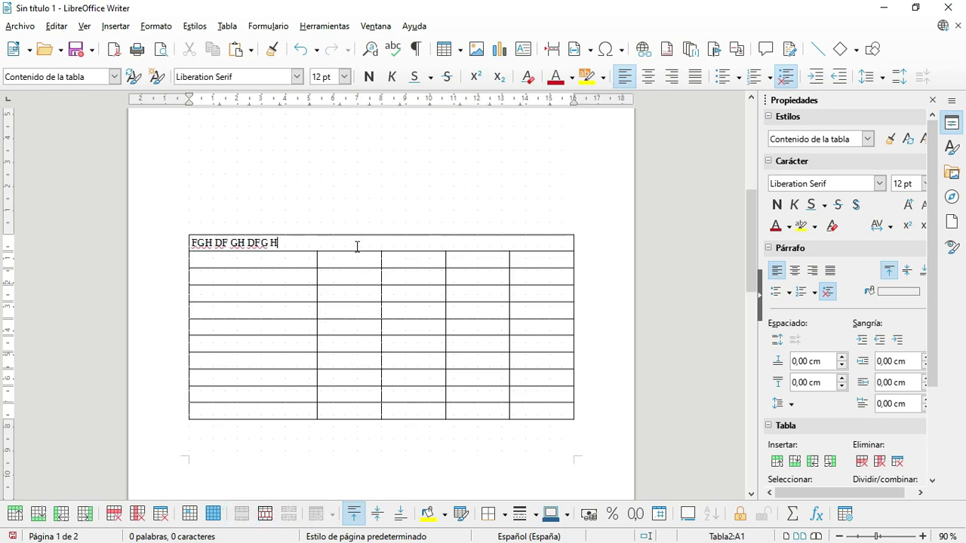
type(" DFG H FDG H DFGH DFG HD FGH FDG")
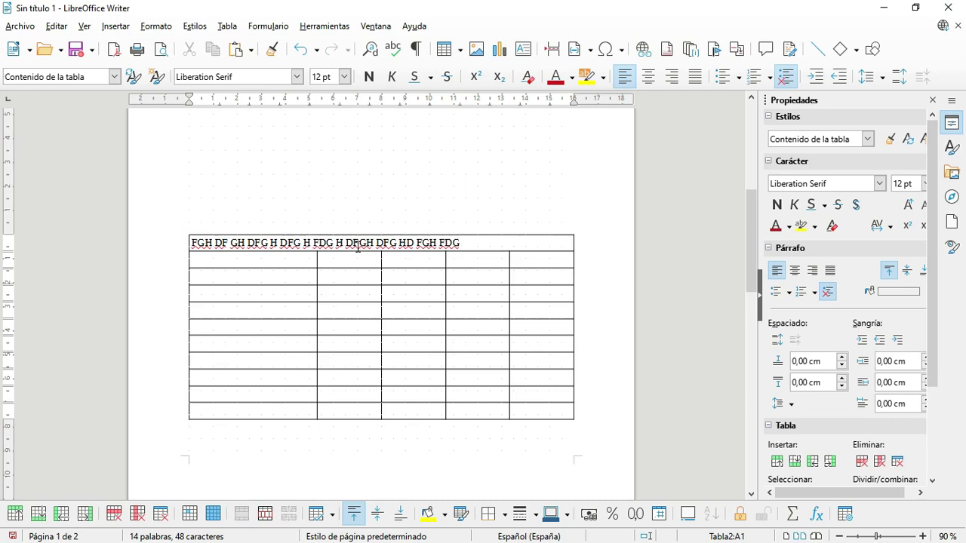
left_click(395, 259)
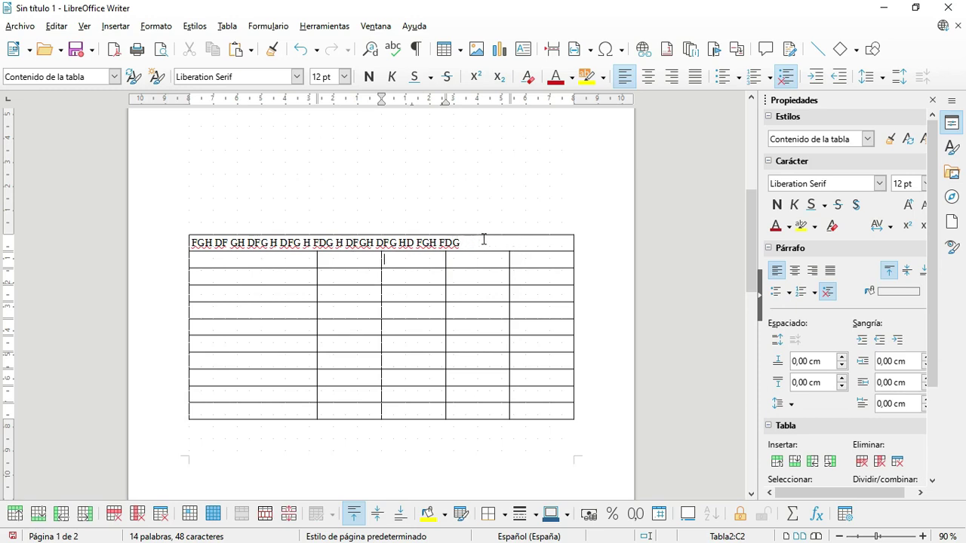
- Enter the sample text "FHDTHRH DFG HDF GH DFH" in the first cell of the table's fourth row
left_click_drag(296, 293, 516, 294)
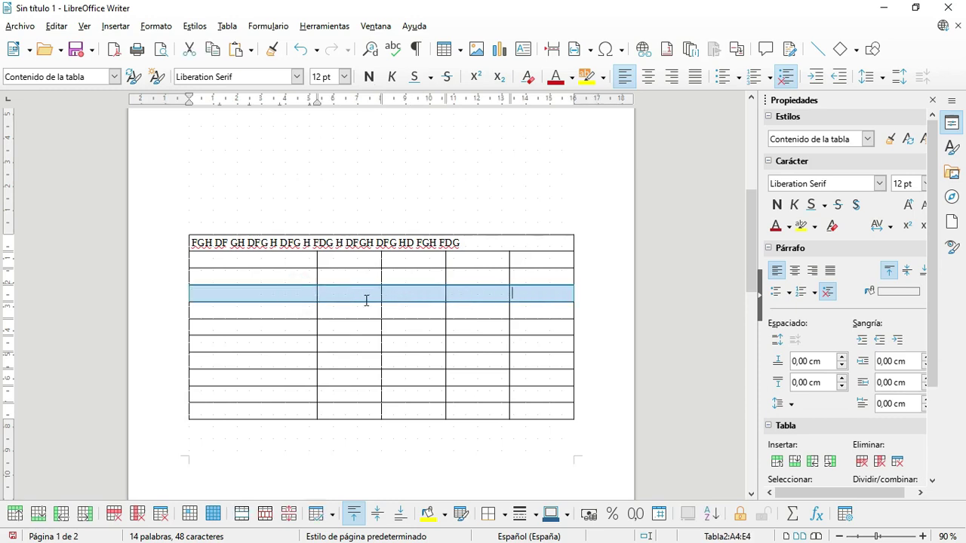
left_click(274, 295)
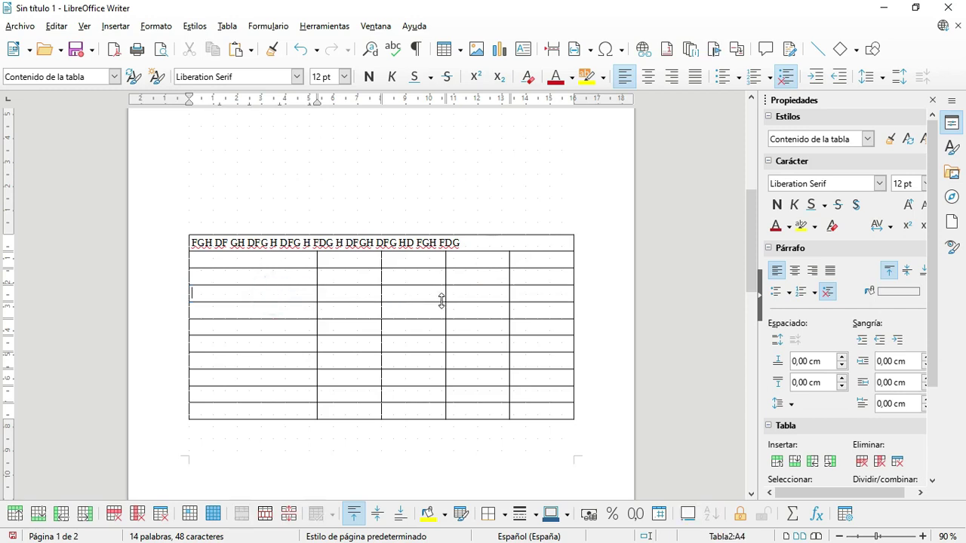
type("FHDTHRH DFG HDF GH DFH")
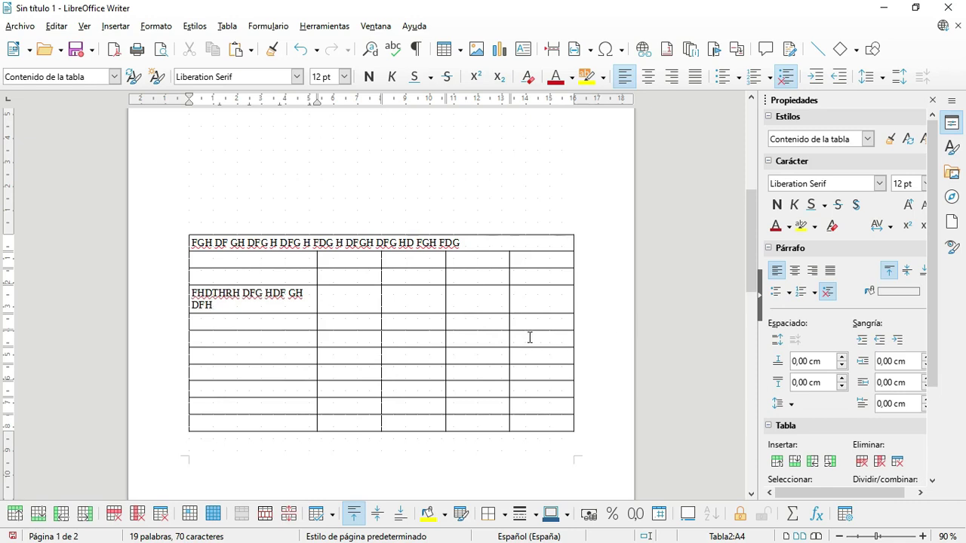
- Number the five cells of the table's sixth row from 1 to 5
left_click(412, 340)
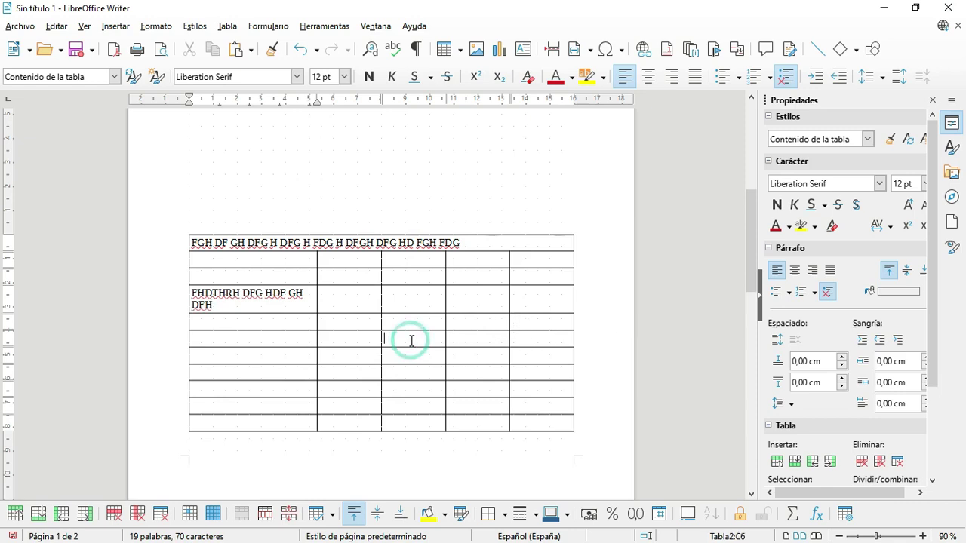
left_click(292, 339)
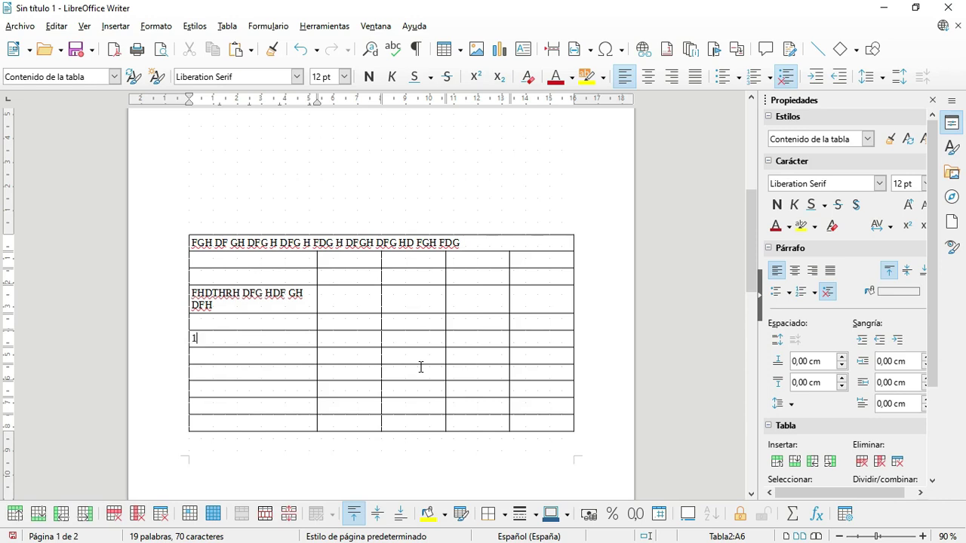
type("4")
key("Tab")
type("5")
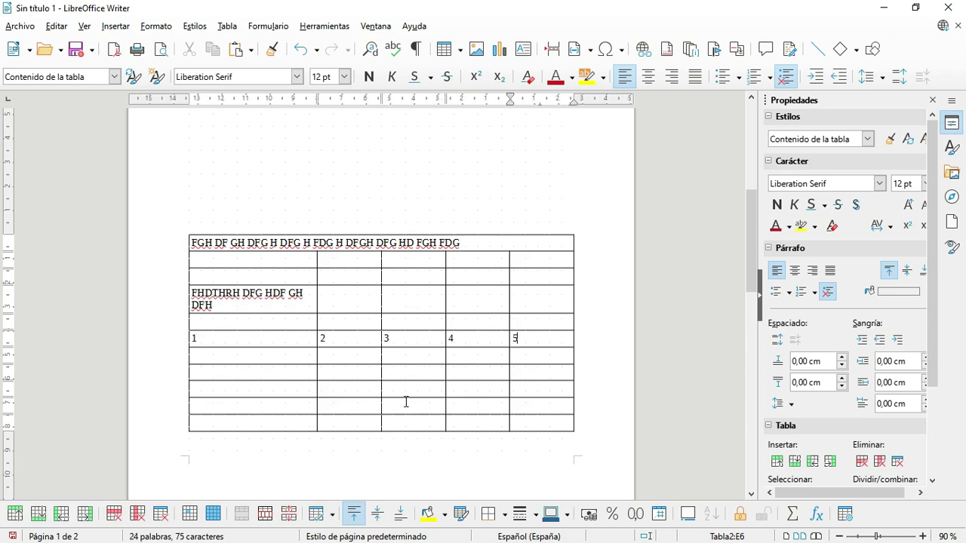
- Split the cell containing 3 horizontally into three cells
left_click(400, 344)
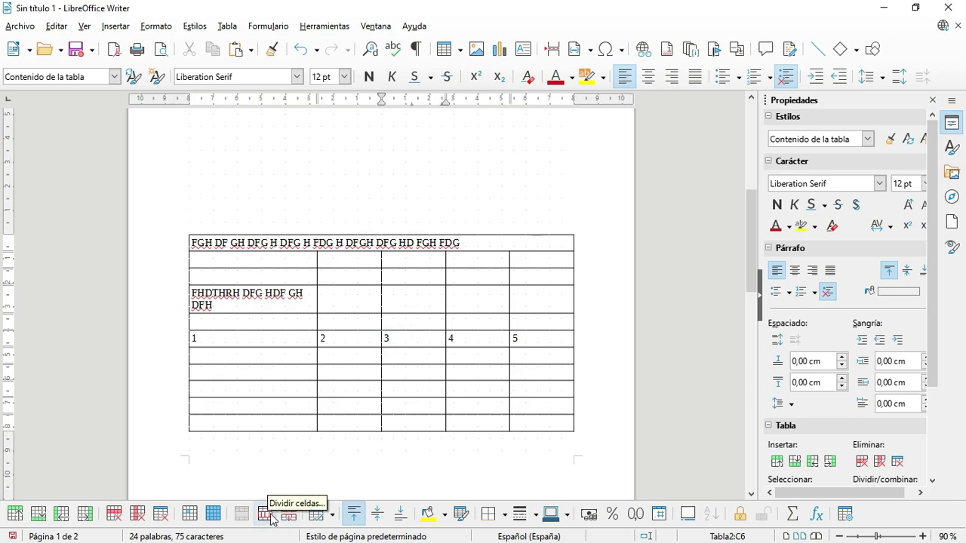
left_click(272, 519)
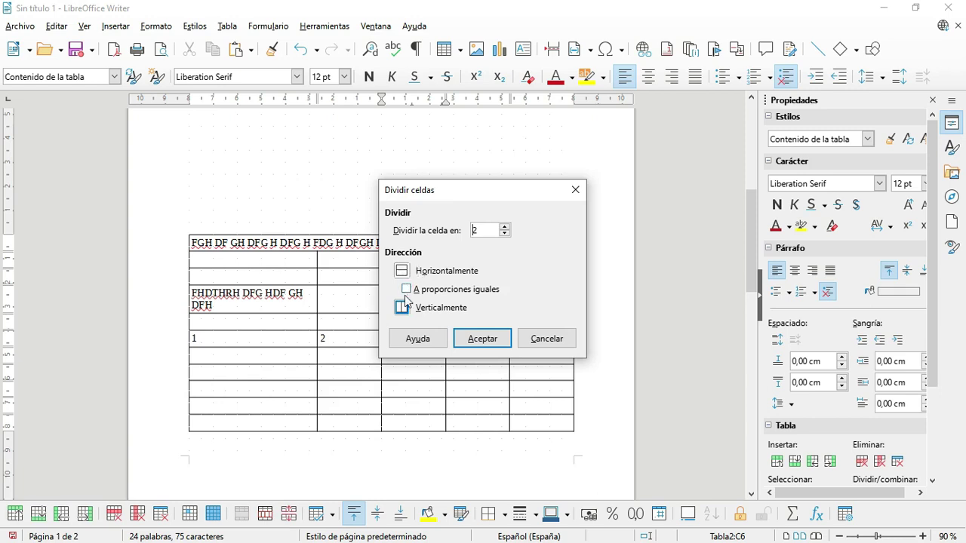
left_click(504, 227)
left_click(403, 273)
left_click(481, 337)
left_click(418, 339)
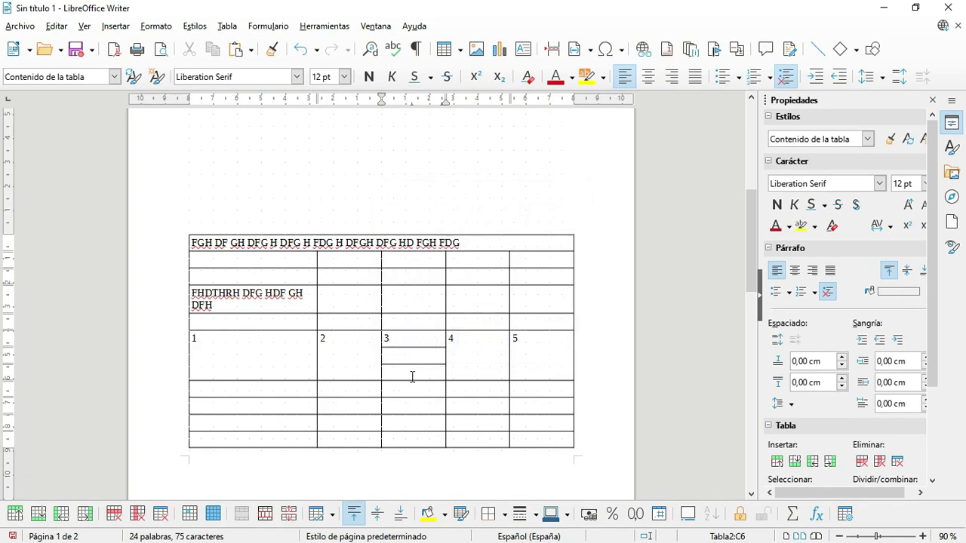
- Split the cell containing 4 vertically into three cells
left_click(462, 361)
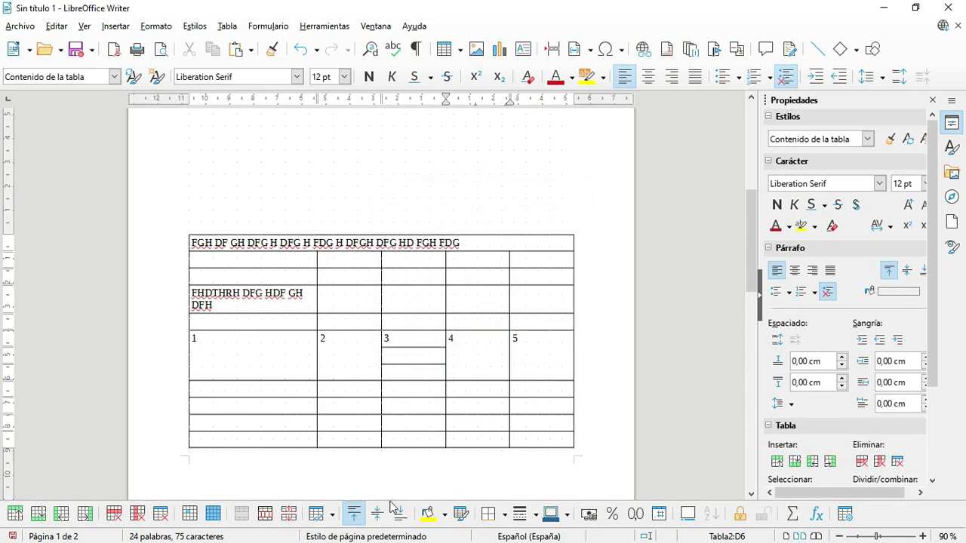
left_click(265, 514)
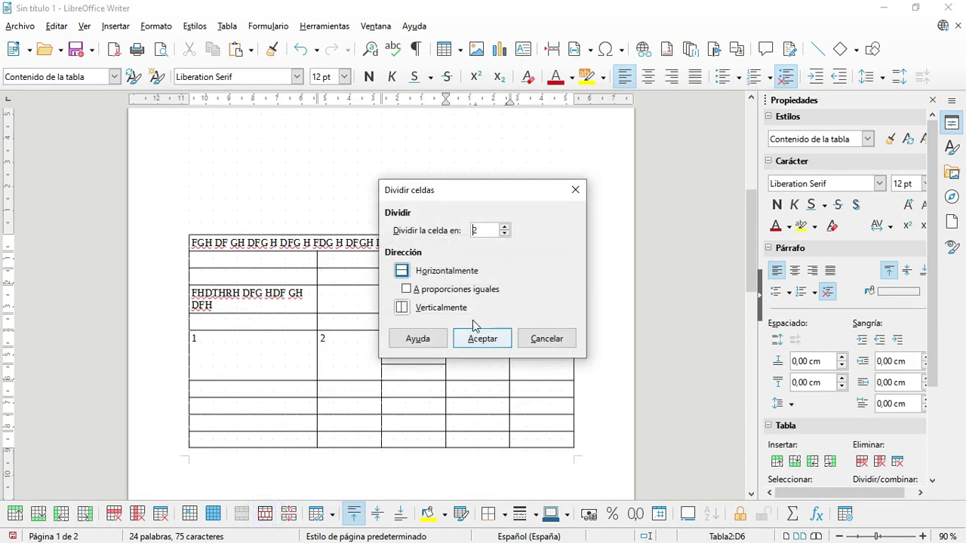
left_click(504, 226)
left_click(401, 307)
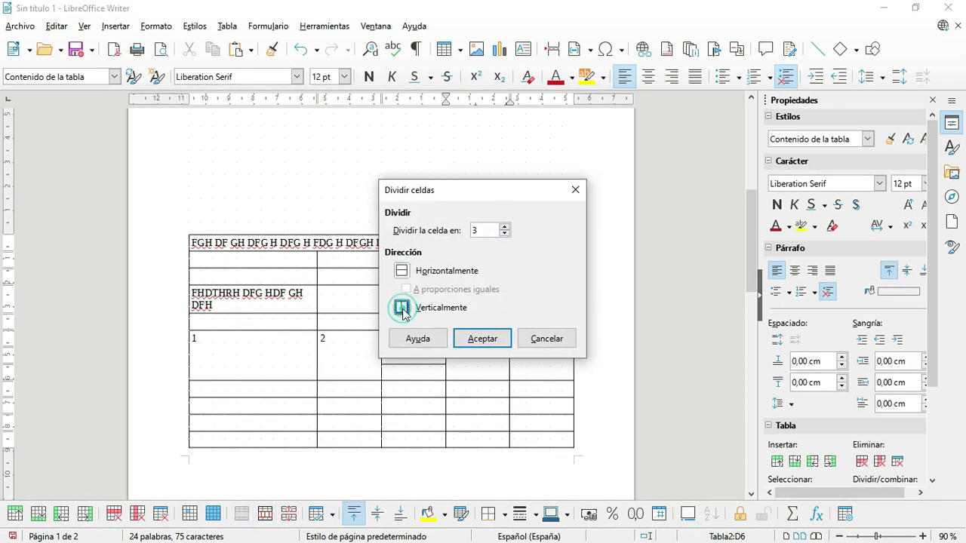
left_click(476, 341)
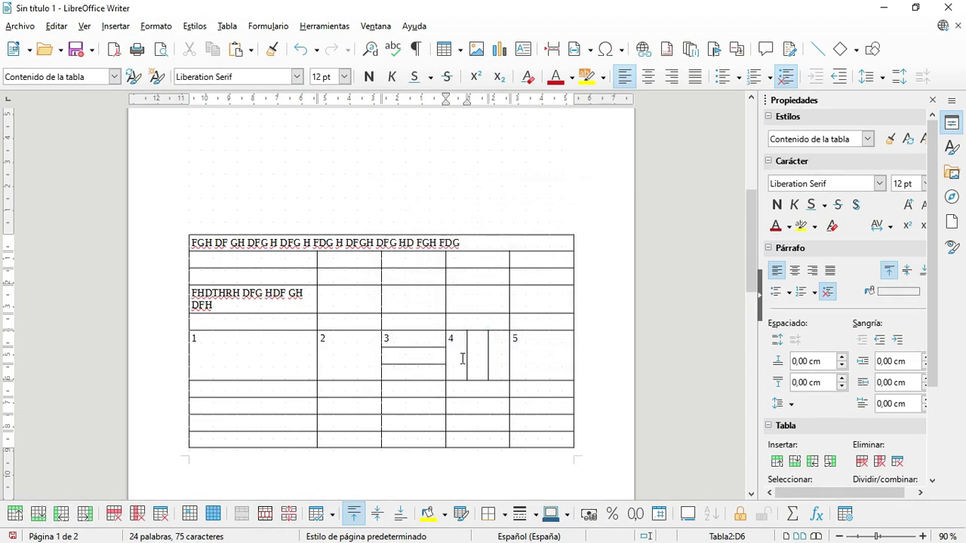
- Append the sample text "SDFGSDG SDFG SDF G SDF GDFG SD FGD" after the 3 in the third column's cell
left_click(414, 343)
type("SDFGSDG SDFG SDF G SDF GDFG SD FGD")
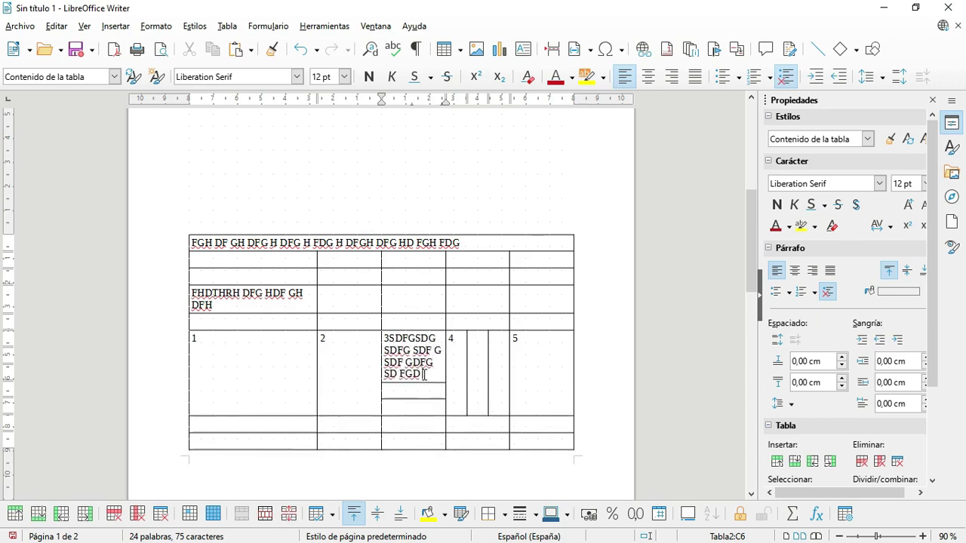
left_click(423, 393)
left_click(426, 405)
- Merge the three stacked cells under the 3 into one, and the three side-by-side cells starting with 4 into one
left_click_drag(424, 374, 426, 403)
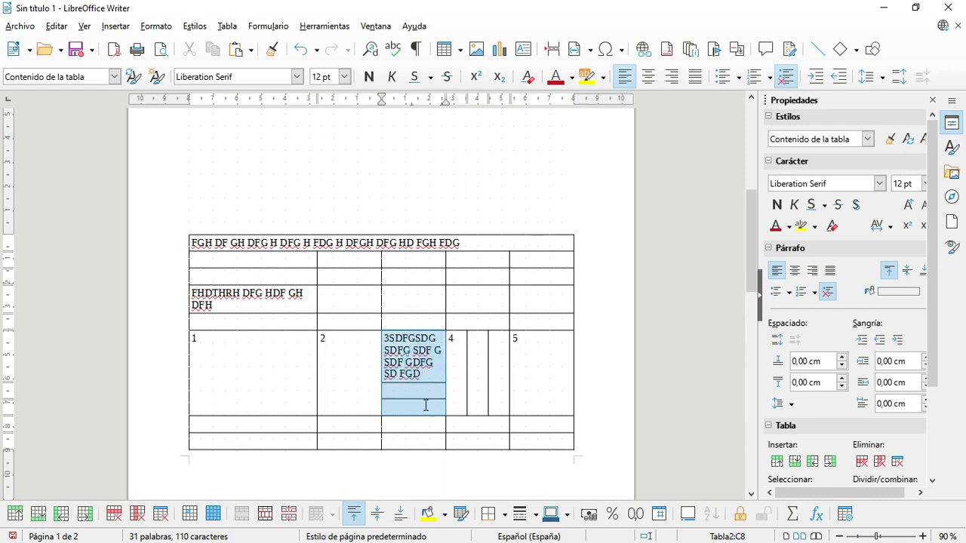
left_click(242, 514)
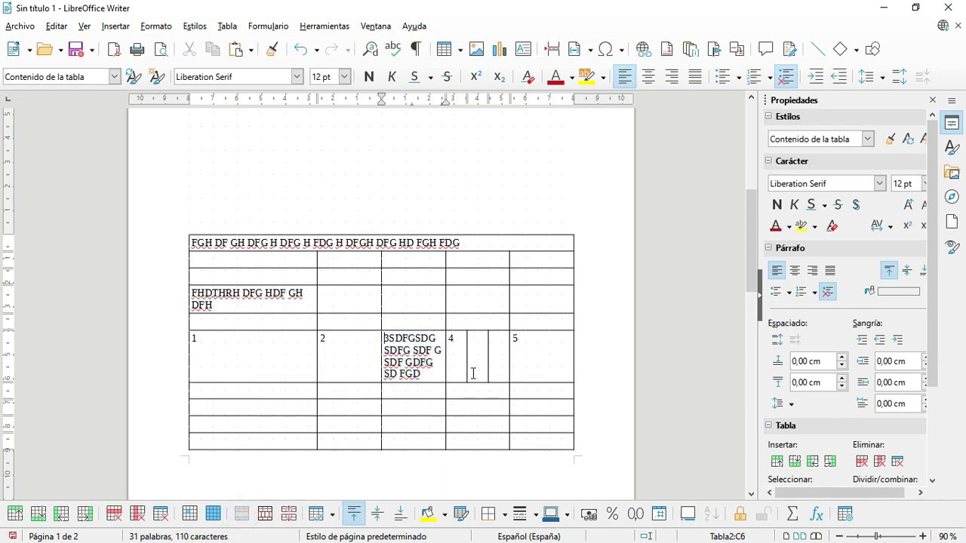
left_click_drag(457, 355, 490, 357)
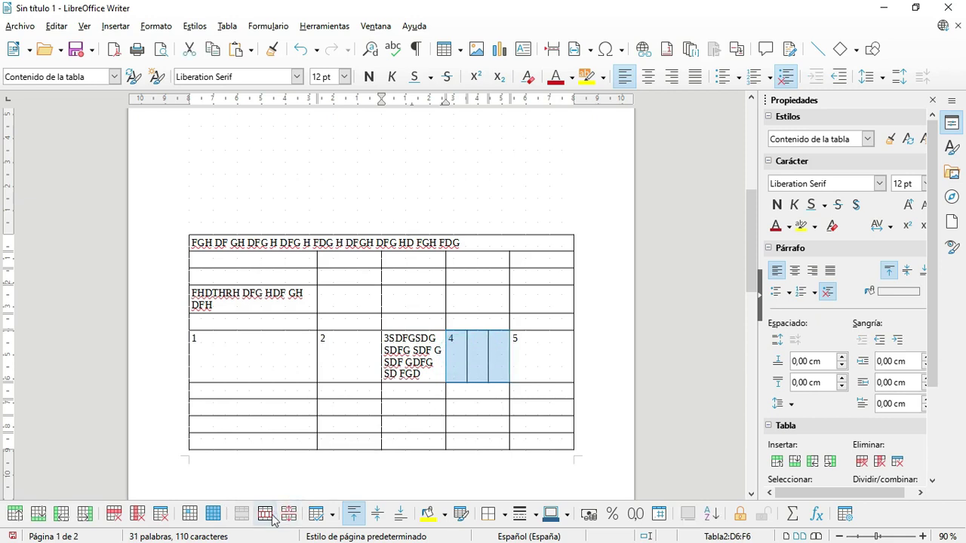
left_click(242, 514)
- Split the table at its seventh row, using the copy heading mode
left_click(460, 393)
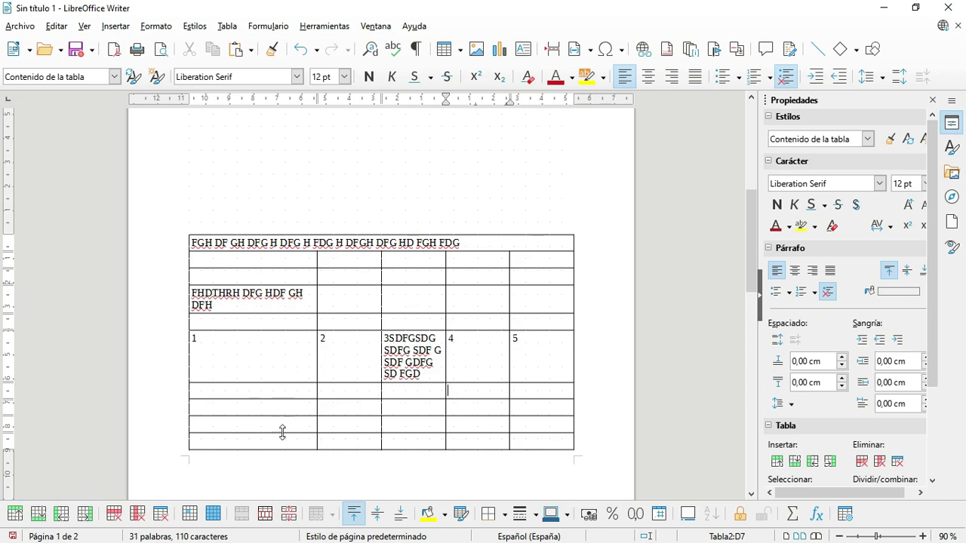
left_click(281, 392)
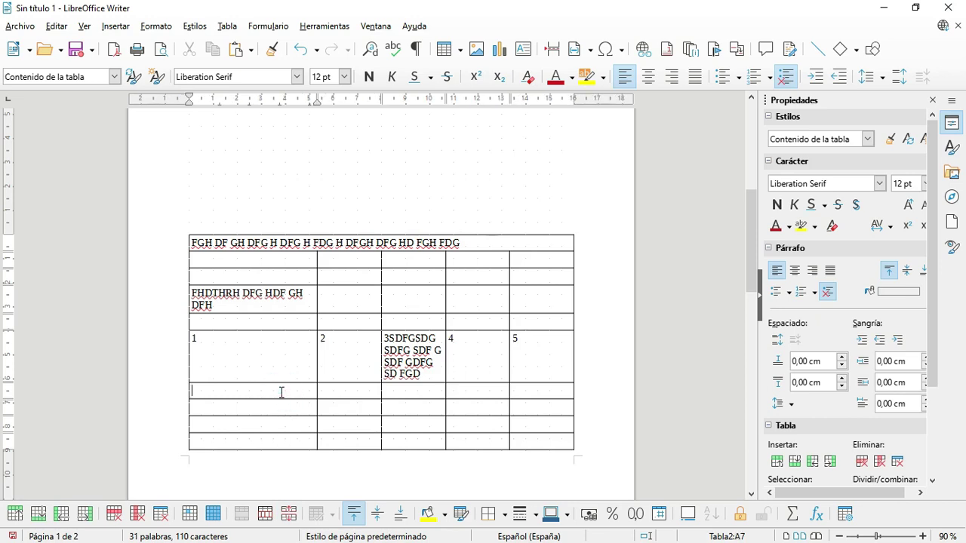
left_click(289, 514)
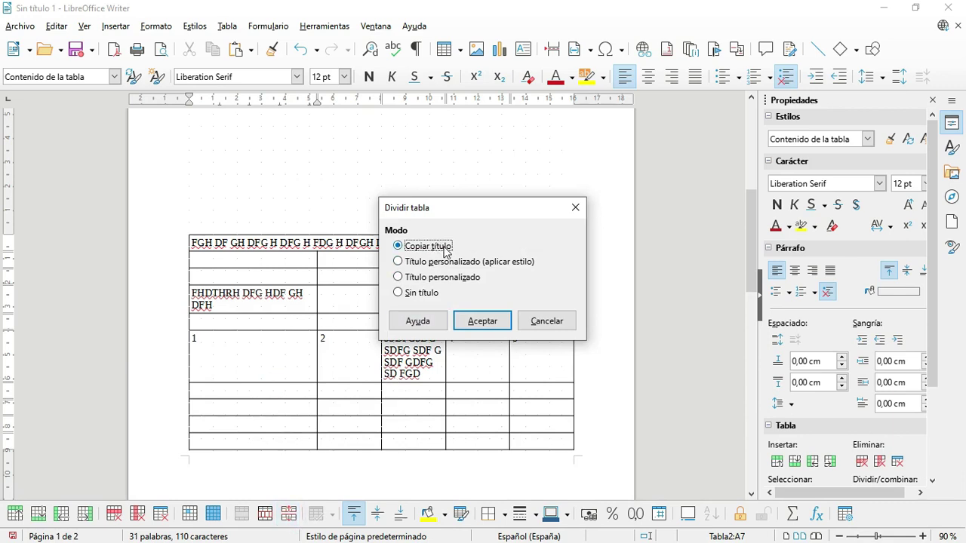
left_click(487, 331)
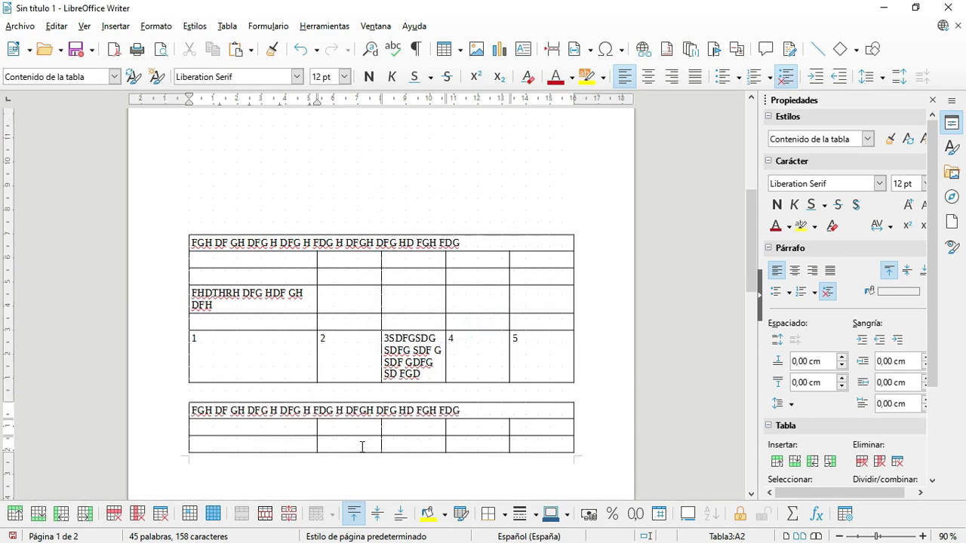
- Add two empty paragraphs between the two tables to push the second table down onto the following page
left_click(226, 390)
key("Return")
key("Return")
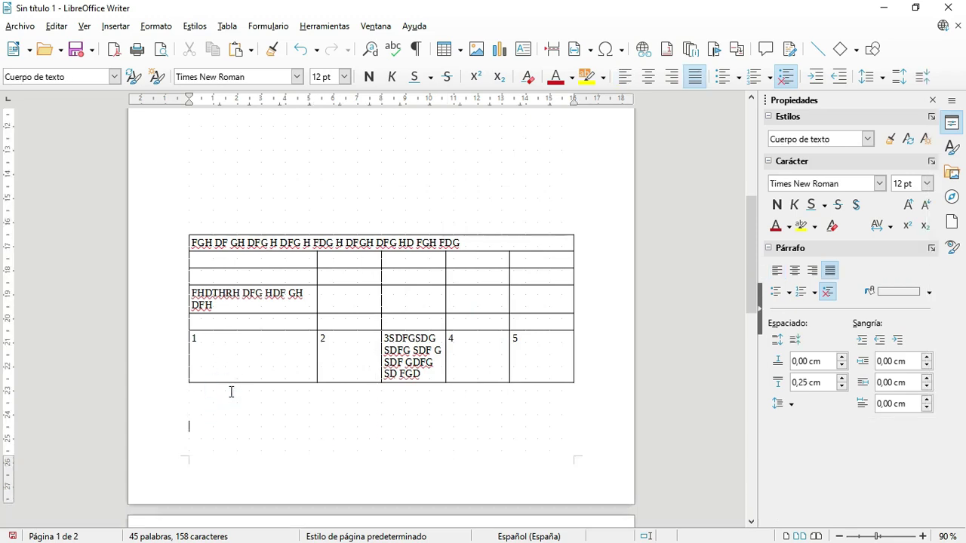
scroll(329, 373, "down", 3)
scroll(328, 373, "down", 1)
scroll(388, 330, "up", 3)
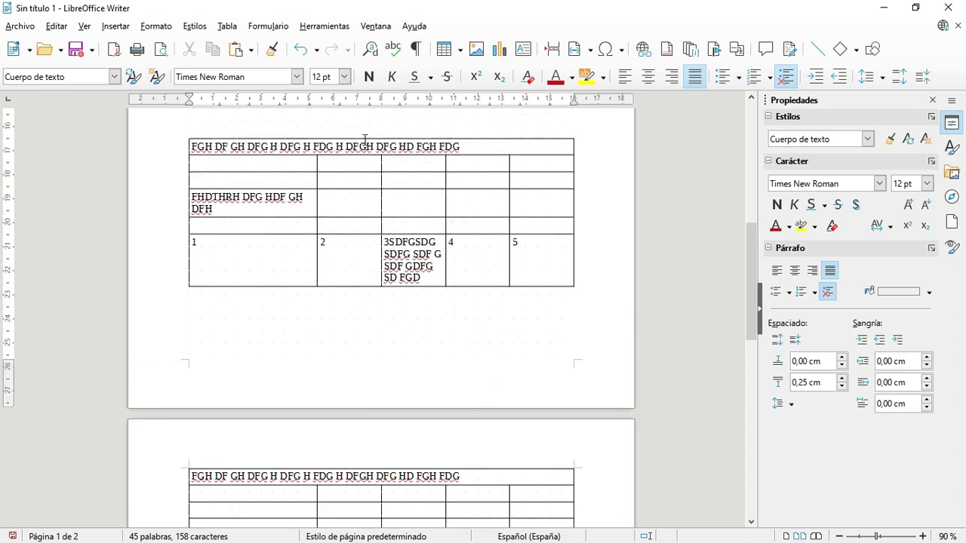
scroll(455, 402, "down", 5)
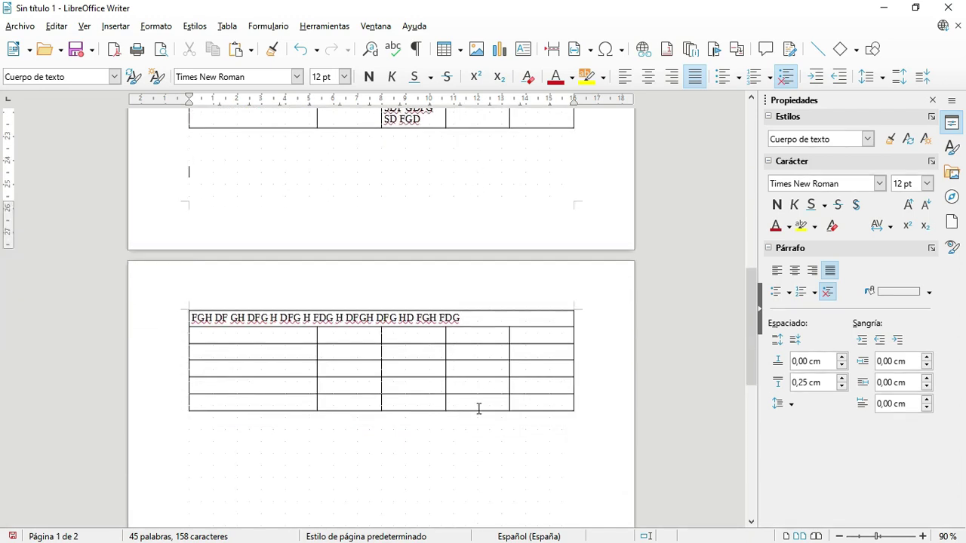
scroll(475, 396, "up", 1)
- Delete the copied heading row from the second table
left_click(412, 377)
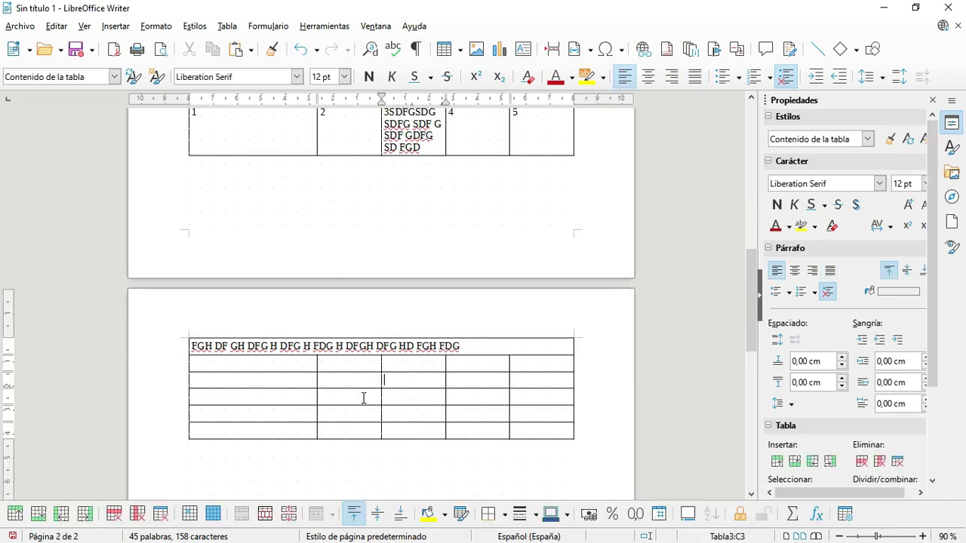
right_click(303, 346)
left_click(266, 349)
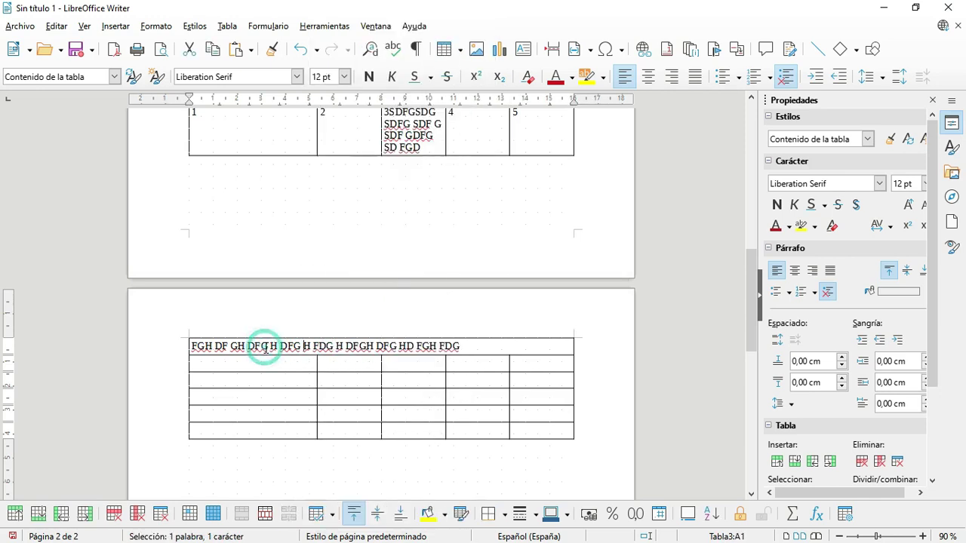
left_click(537, 344)
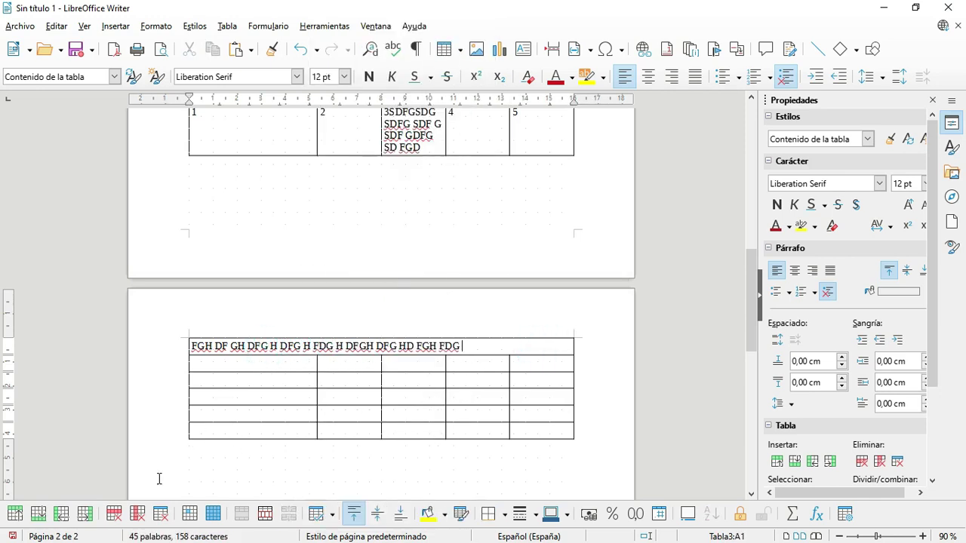
left_click(118, 519)
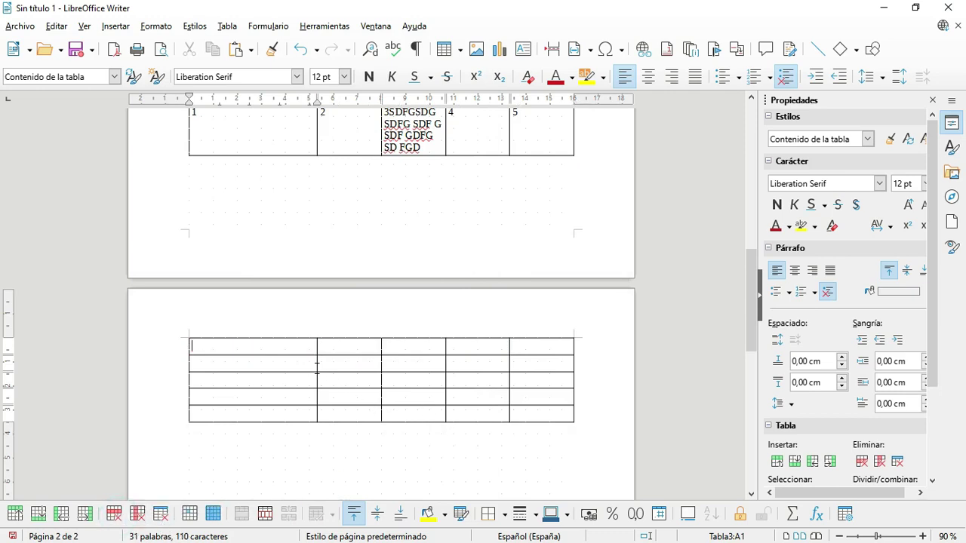
left_click_drag(295, 345, 531, 413)
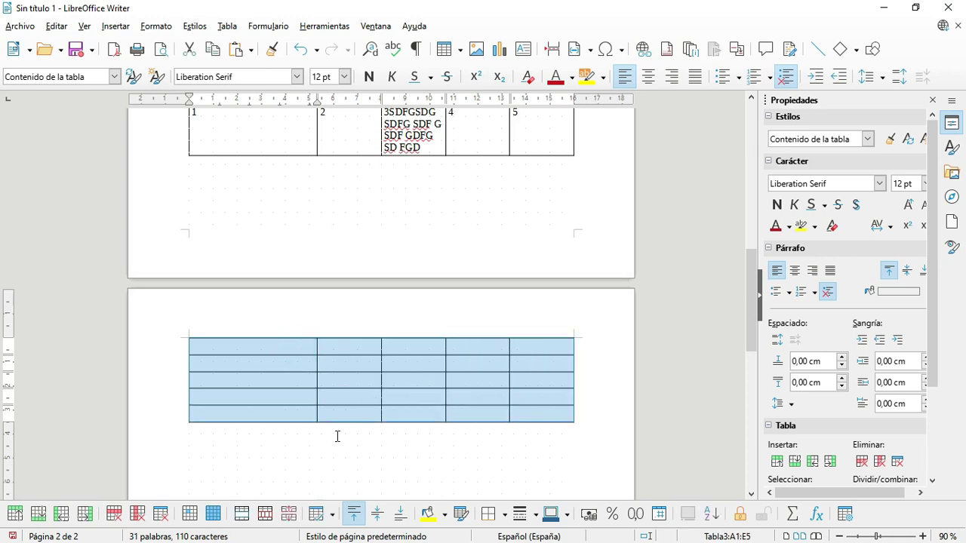
left_click(333, 515)
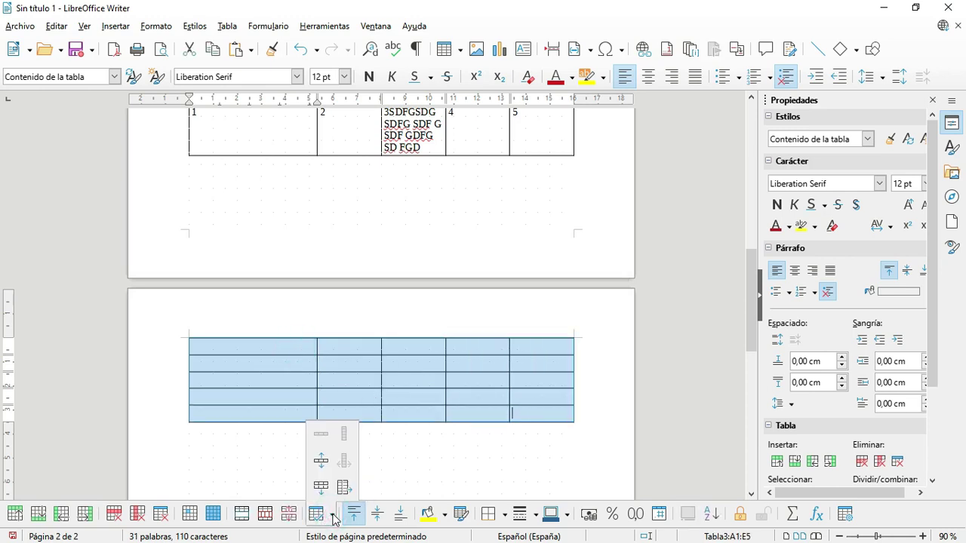
left_click(307, 350)
- Increase the height of the second table's first row to about 2.5 cm by moving its lower border down
left_click(304, 351)
left_click(301, 356)
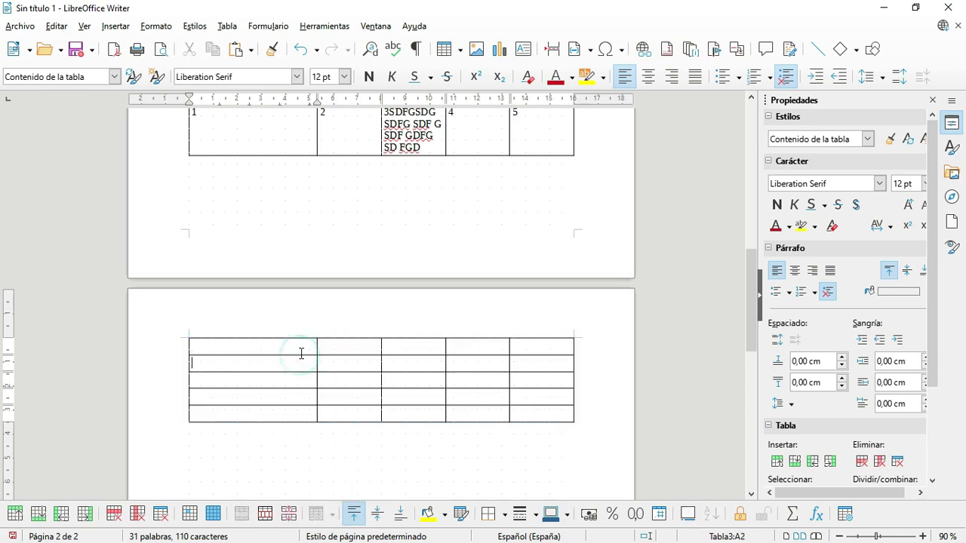
left_click_drag(300, 353, 299, 396)
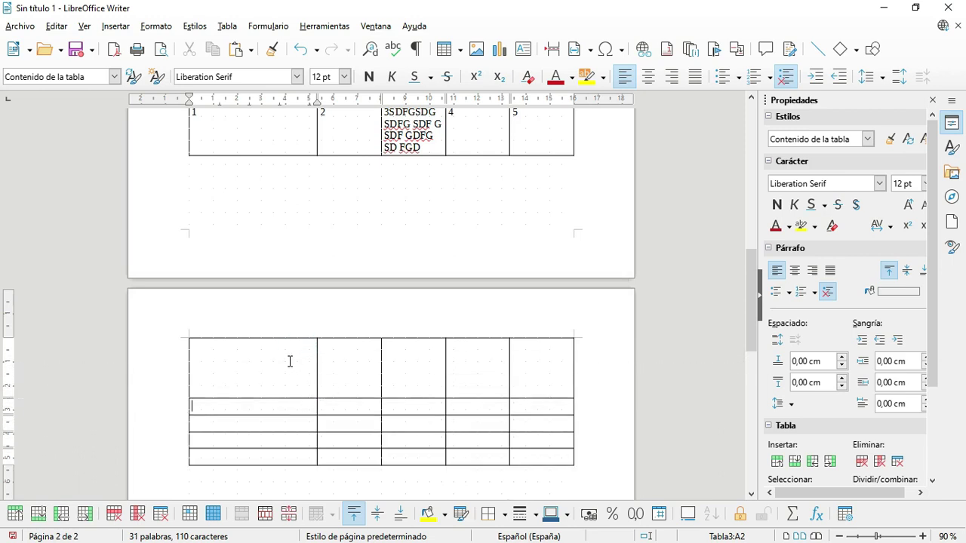
- Try the minimal row height on all cells of the second table and undo it
scroll(532, 379, "down", 3)
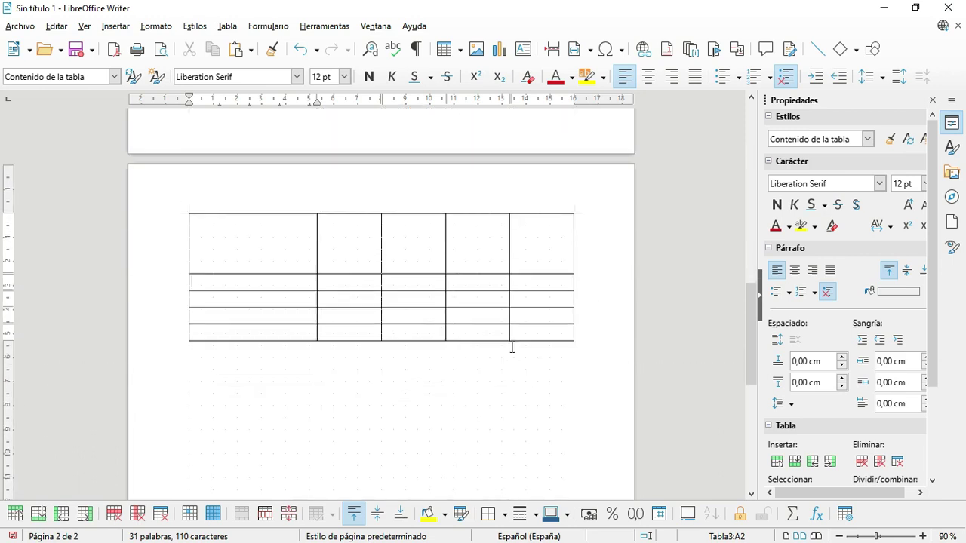
left_click_drag(288, 201, 536, 272)
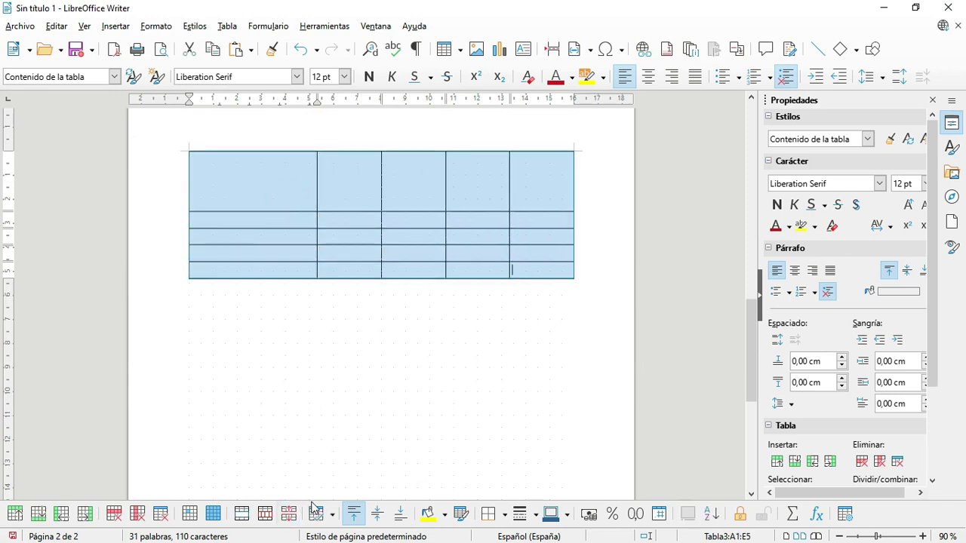
left_click(332, 516)
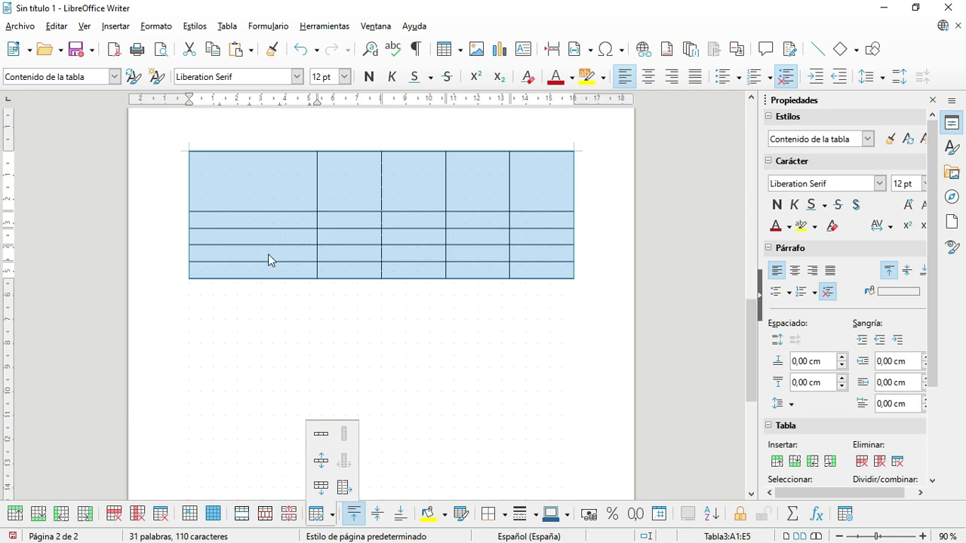
left_click(321, 433)
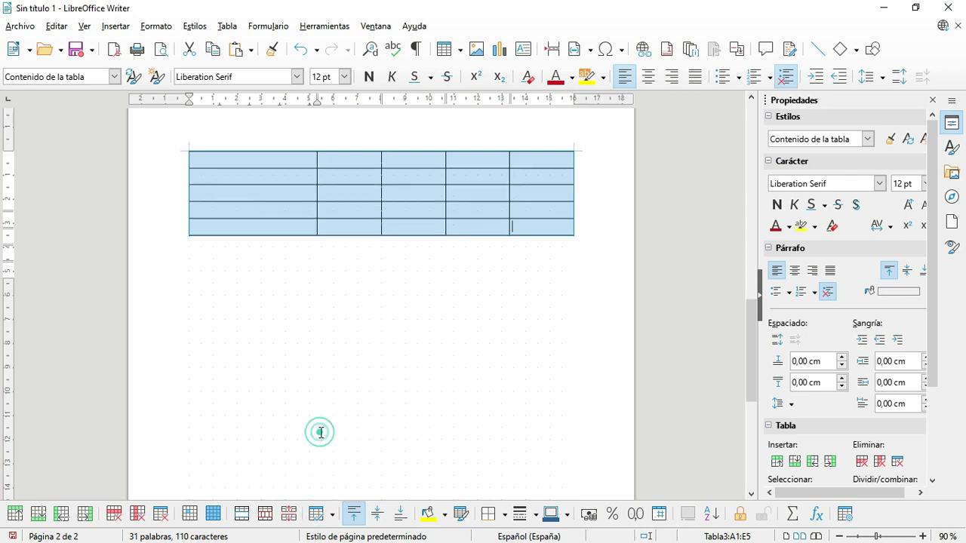
left_click(299, 49)
- Select all cells of the second table and apply the optimal row height
left_click_drag(275, 175, 537, 271)
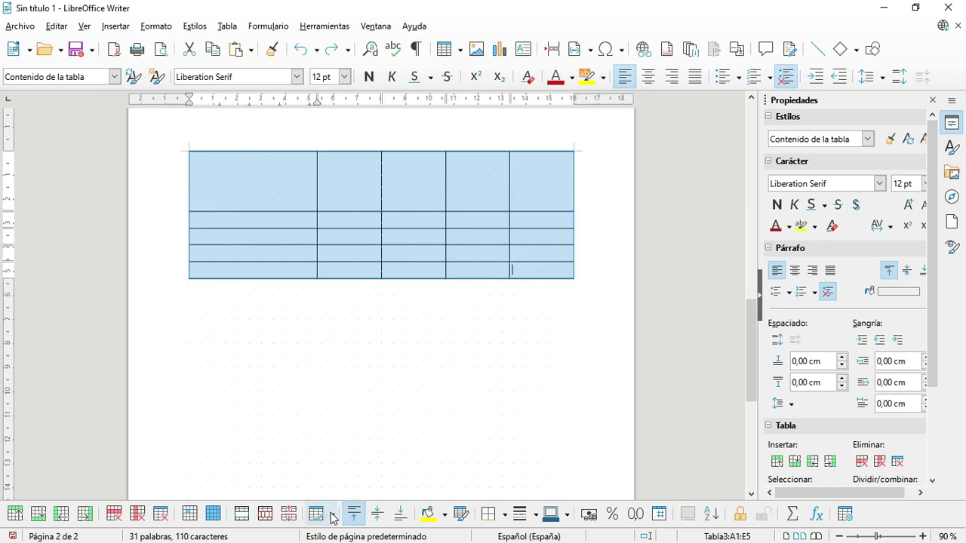
left_click(330, 515)
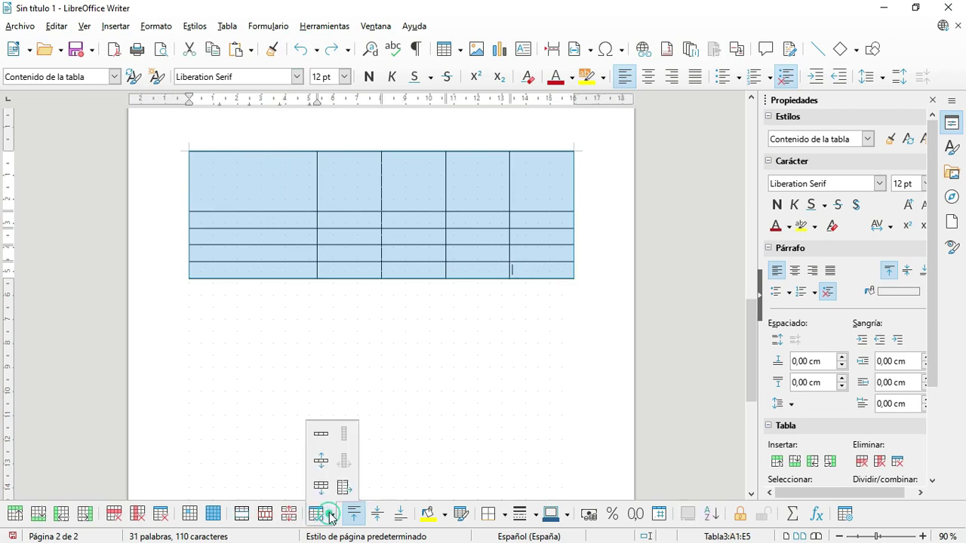
left_click(322, 461)
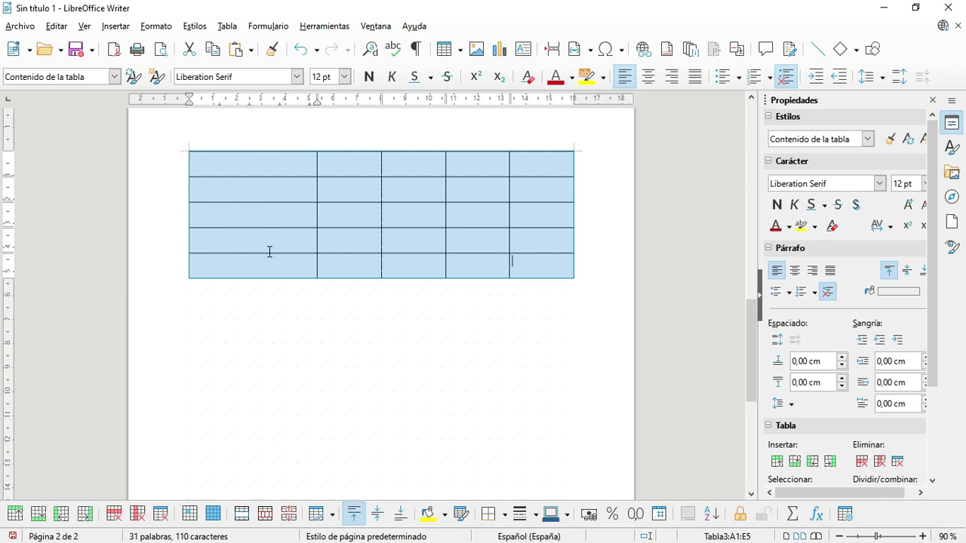
- Increase the height of the second table's last row to about 3.4 cm by moving its lower border down
left_click(333, 515)
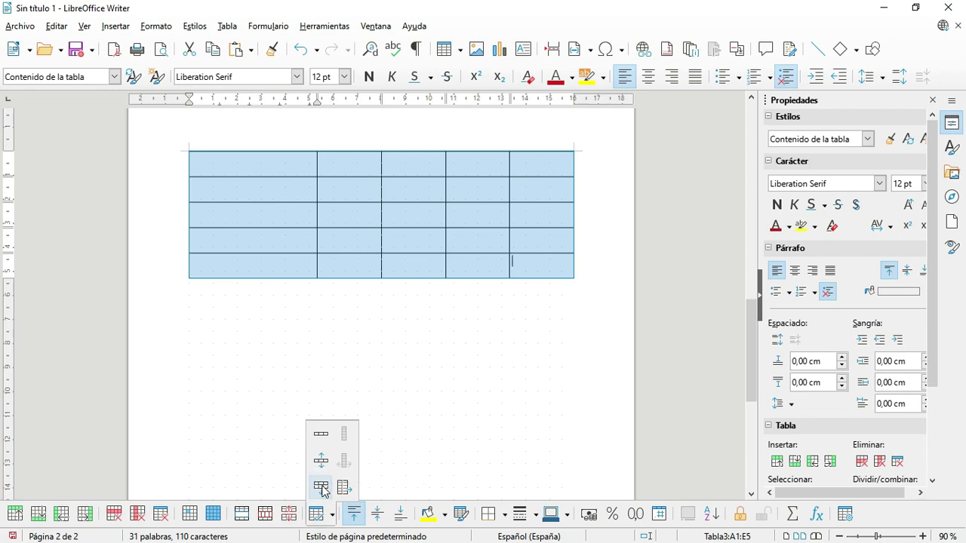
left_click(352, 392)
left_click(338, 271)
left_click_drag(348, 279, 348, 334)
- Select the whole second table and distribute its rows evenly to match the tallest row
left_click_drag(284, 164, 513, 309)
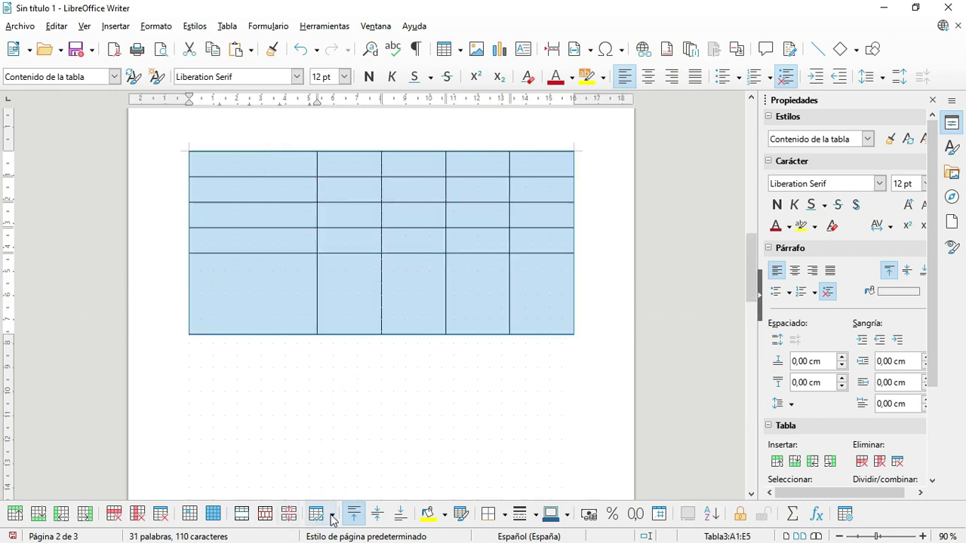
left_click(332, 520)
left_click(323, 488)
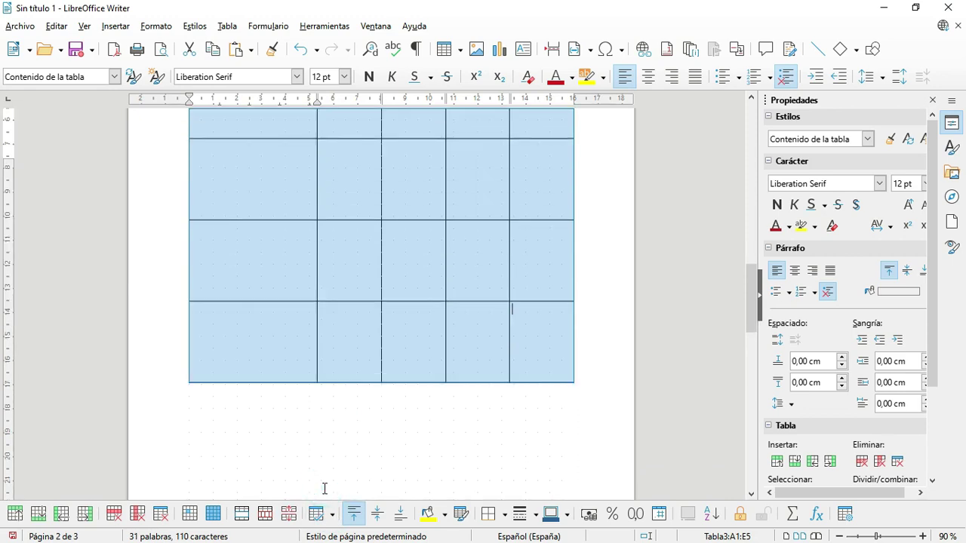
- Check the evenly distributed rows and open the size optimisation options for the selected table
scroll(409, 358, "up", 3)
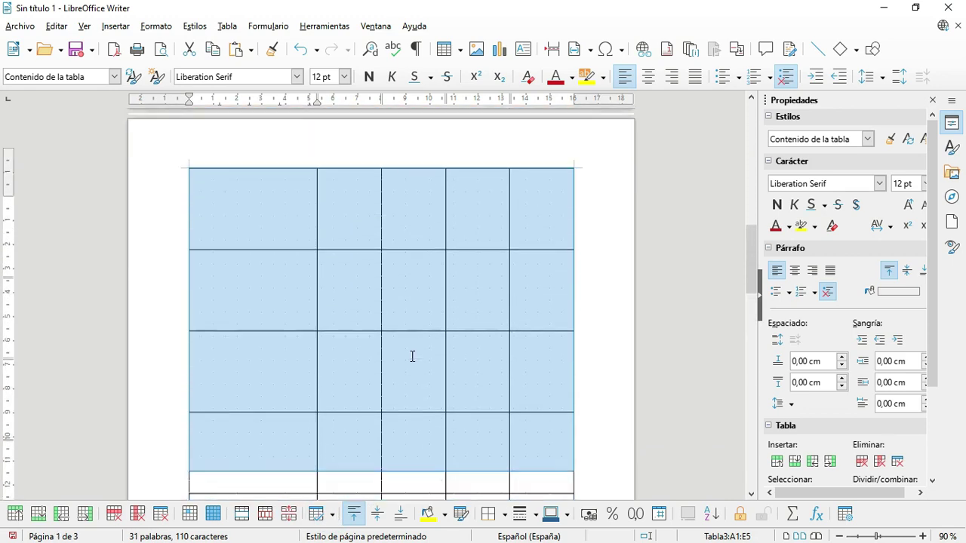
scroll(412, 356, "down", 3)
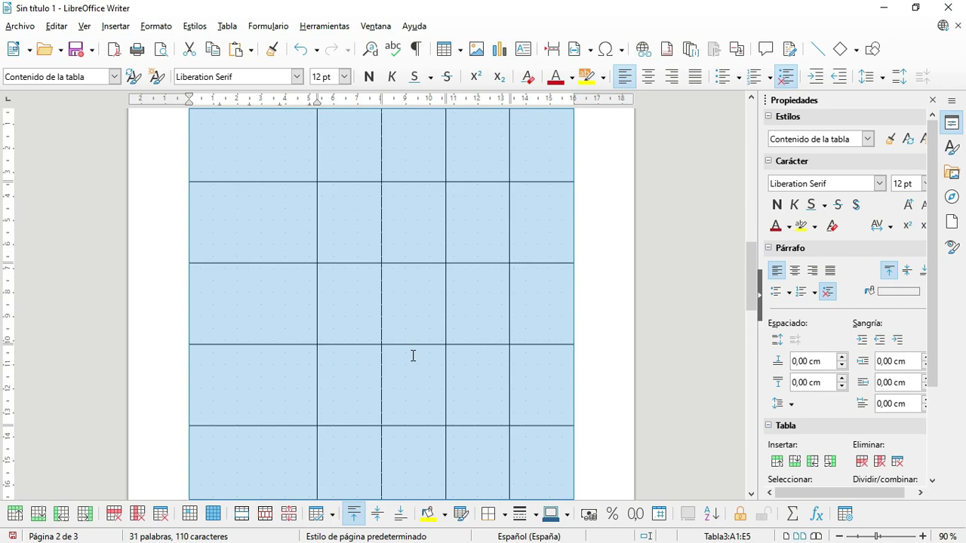
scroll(413, 355, "up", 1)
scroll(413, 355, "down", 3)
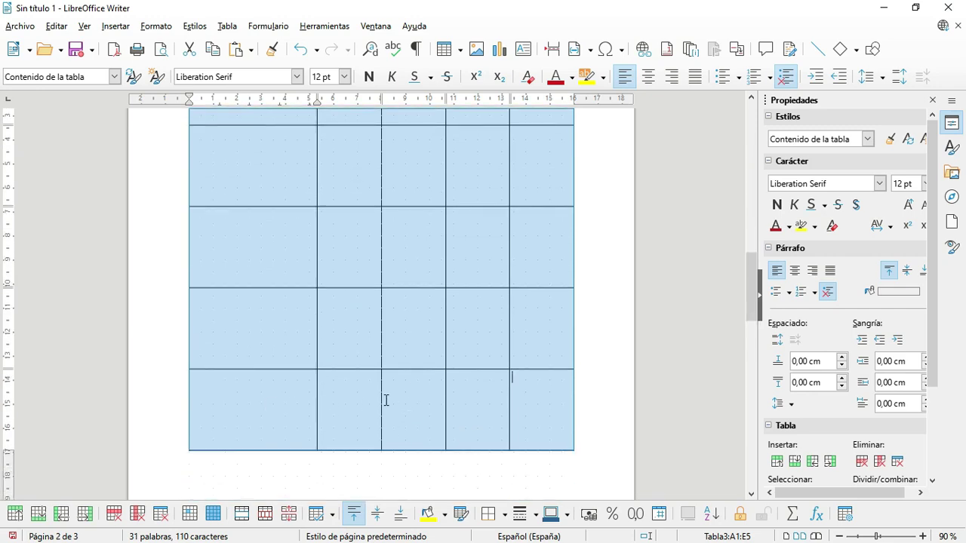
scroll(386, 400, "up", 6)
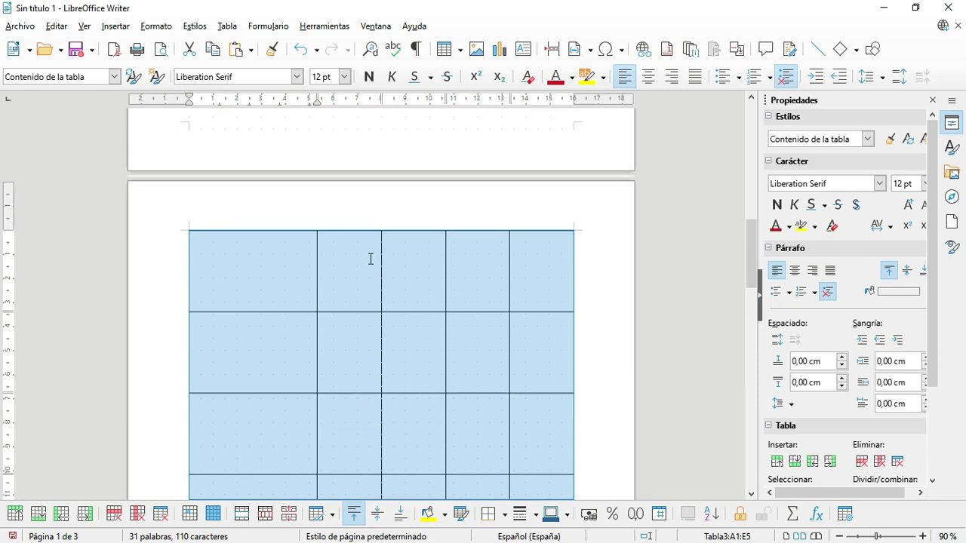
scroll(370, 259, "down", 5)
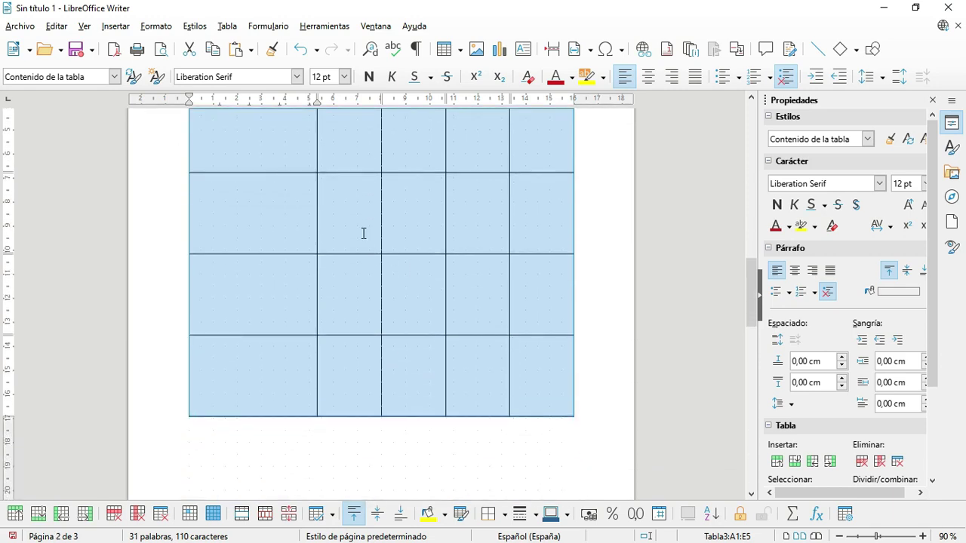
left_click(326, 514)
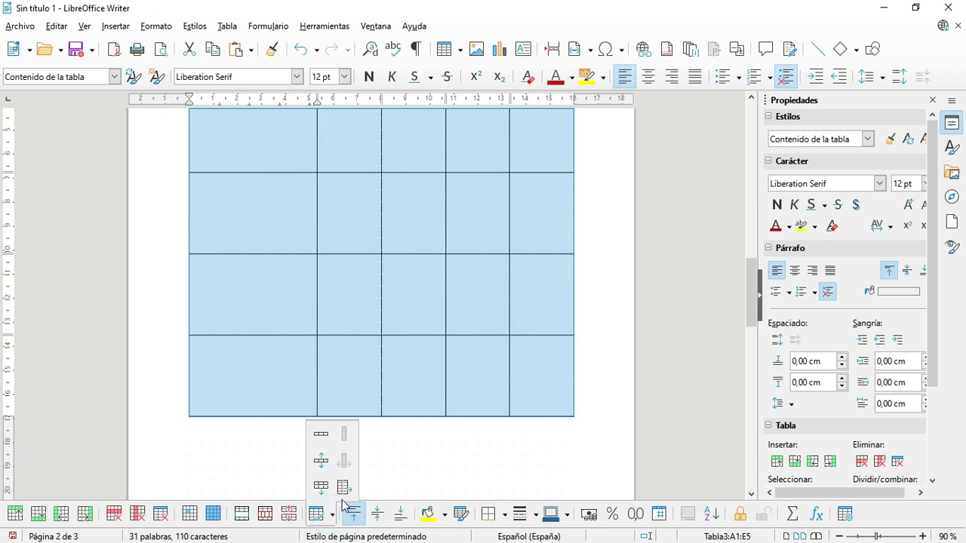